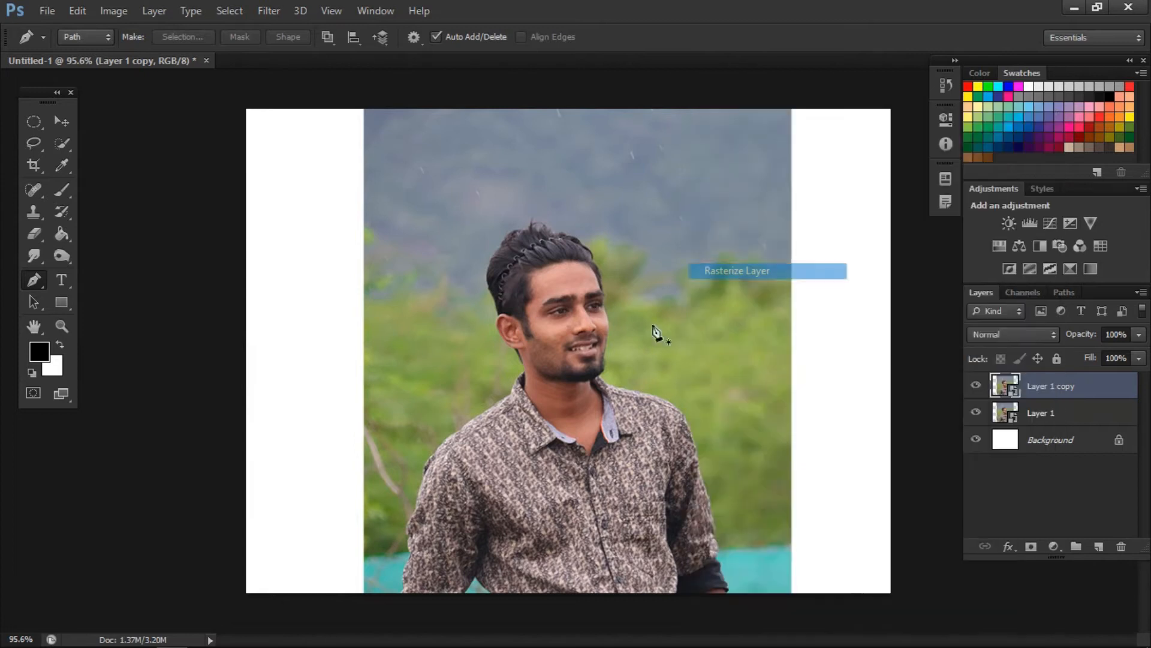
- Start a Pen tool path at the photo's bottom edge, tracing the turquoise gap between torso and left-hand arm and the sleeve's bottom
key(ctrl+plus)
key(ctrl+plus)
key(ctrl+plus)
scroll(403, 383, down, 3)
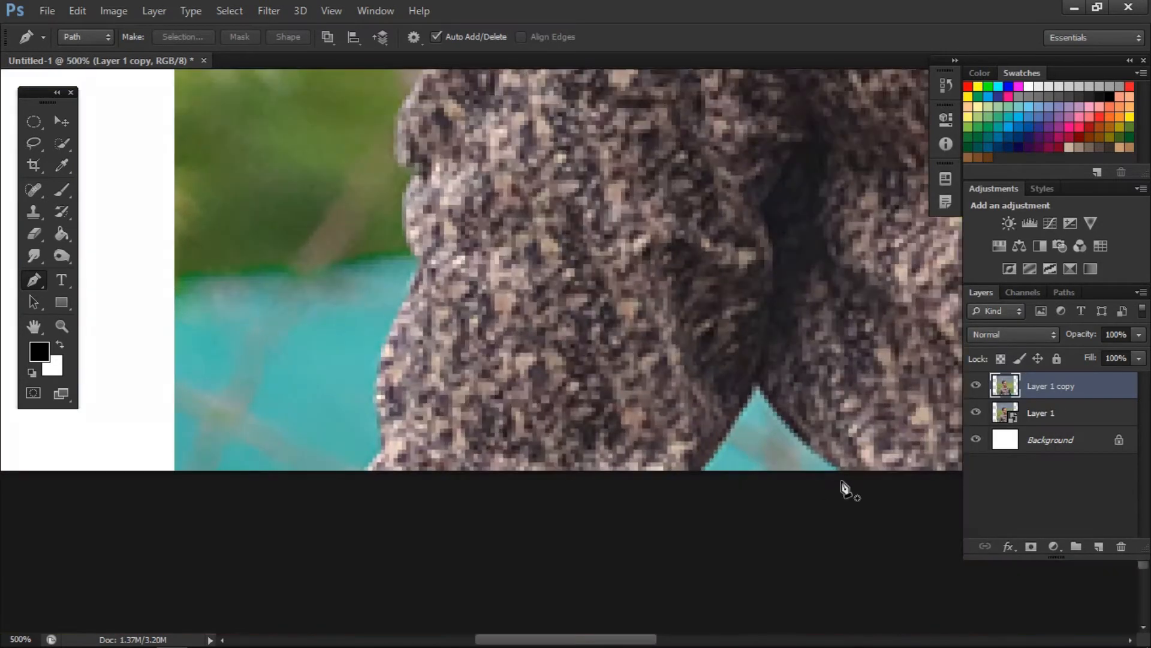
click(849, 471)
drag(755, 380, 756, 370)
click(700, 473)
click(339, 477)
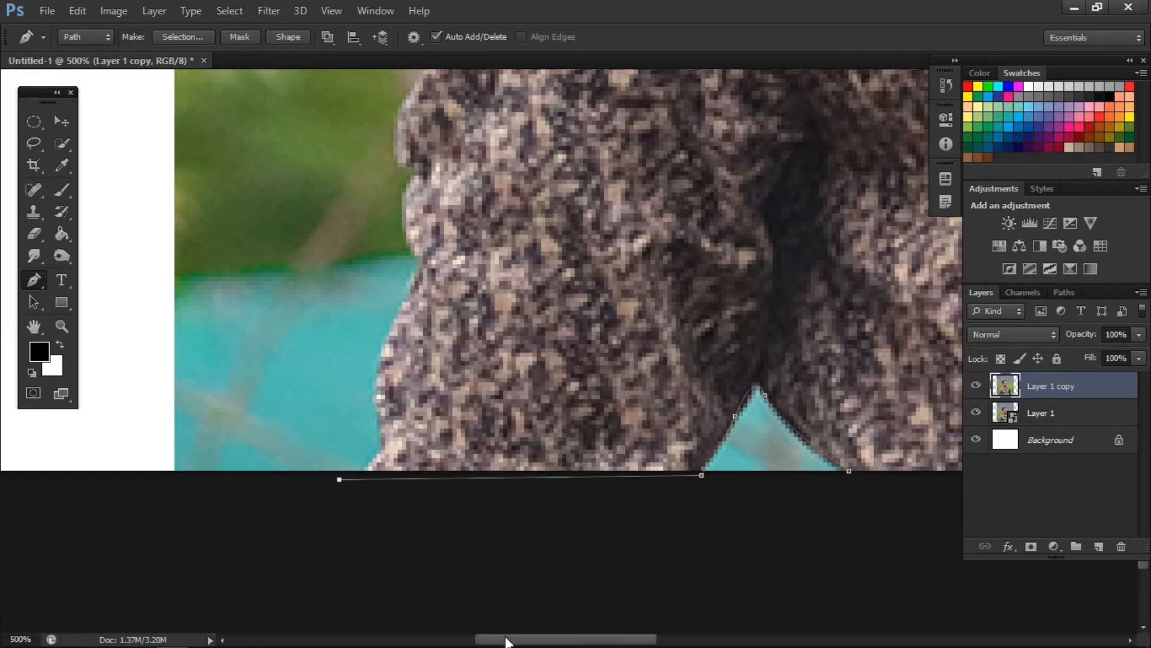
- Continue the pen path up the outer edge of the lower sleeve on the photo's left side
drag(507, 638, 475, 637)
click(563, 454)
drag(558, 389, 559, 387)
scroll(561, 379, up, 2)
scroll(597, 309, up, 3)
click(600, 328)
drag(587, 321, 578, 298)
scroll(600, 351, up, 5)
scroll(579, 285, up, 3)
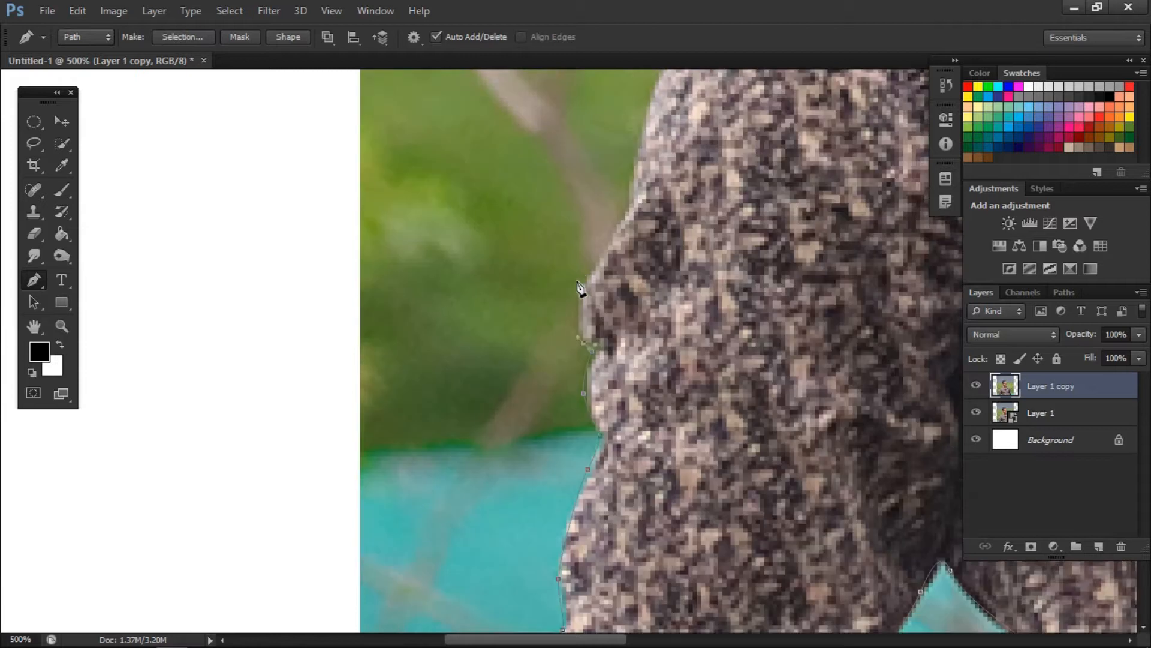
scroll(573, 529, up, 10)
scroll(539, 480, right, 10)
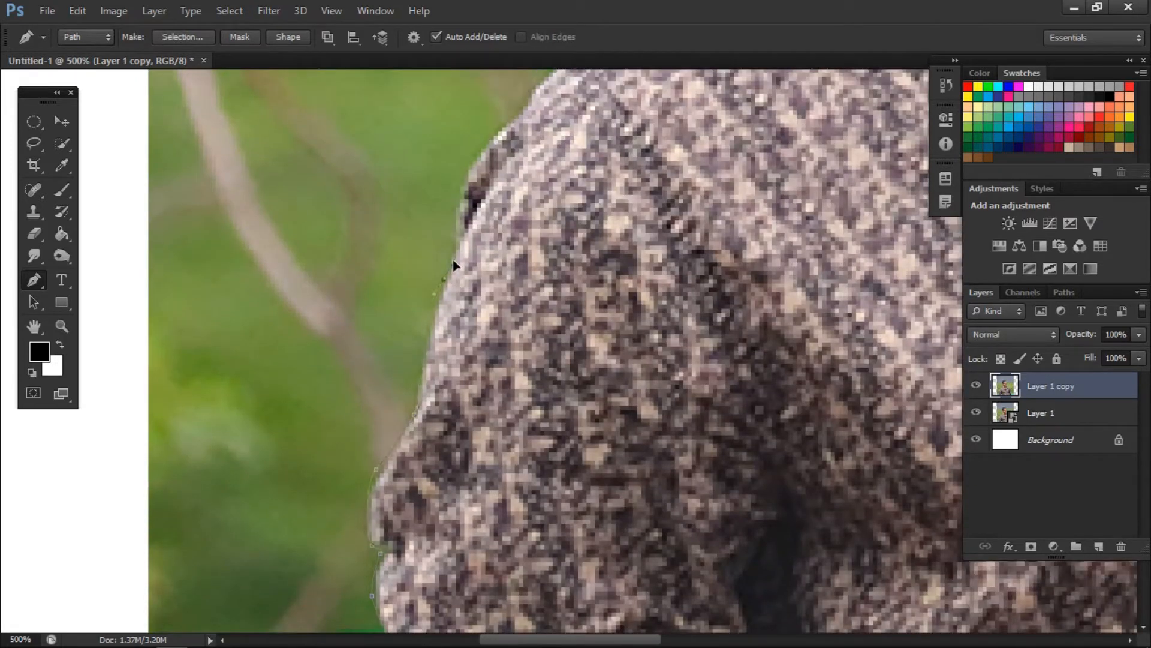
- Extend the pen path around the upper sleeve and onto the shoulder on the photo's left side
click(460, 186)
scroll(508, 215, up, 7)
click(547, 172)
scroll(602, 236, up, 9)
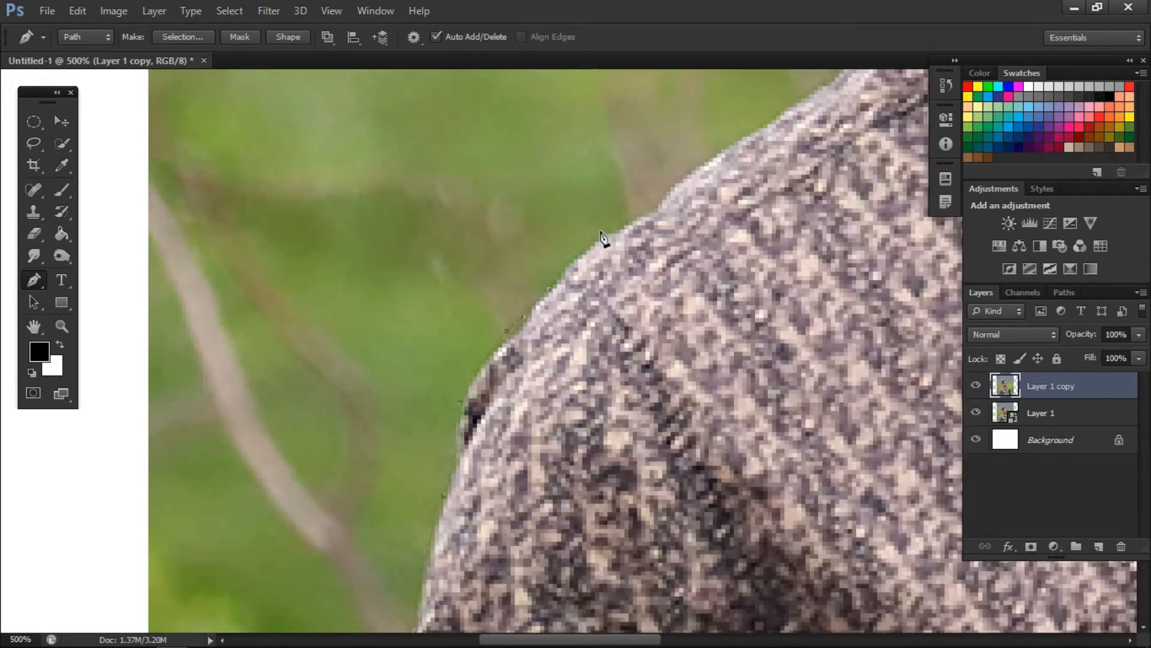
click(657, 208)
scroll(690, 198, up, 3)
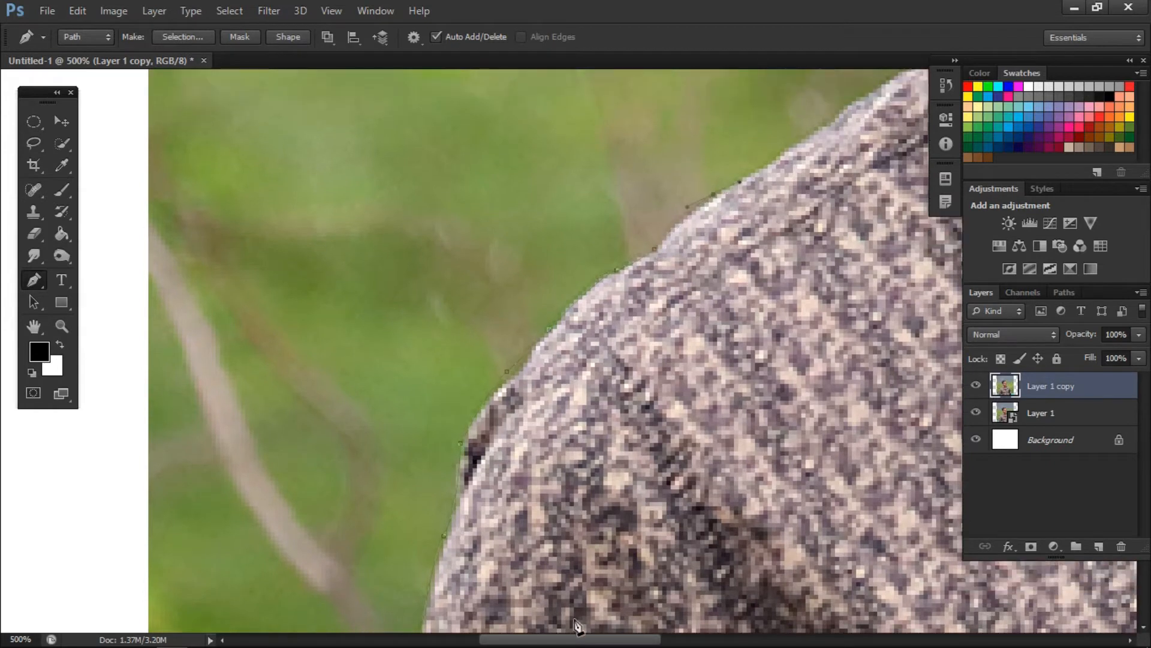
scroll(456, 444, up, 11)
scroll(360, 270, right, 12)
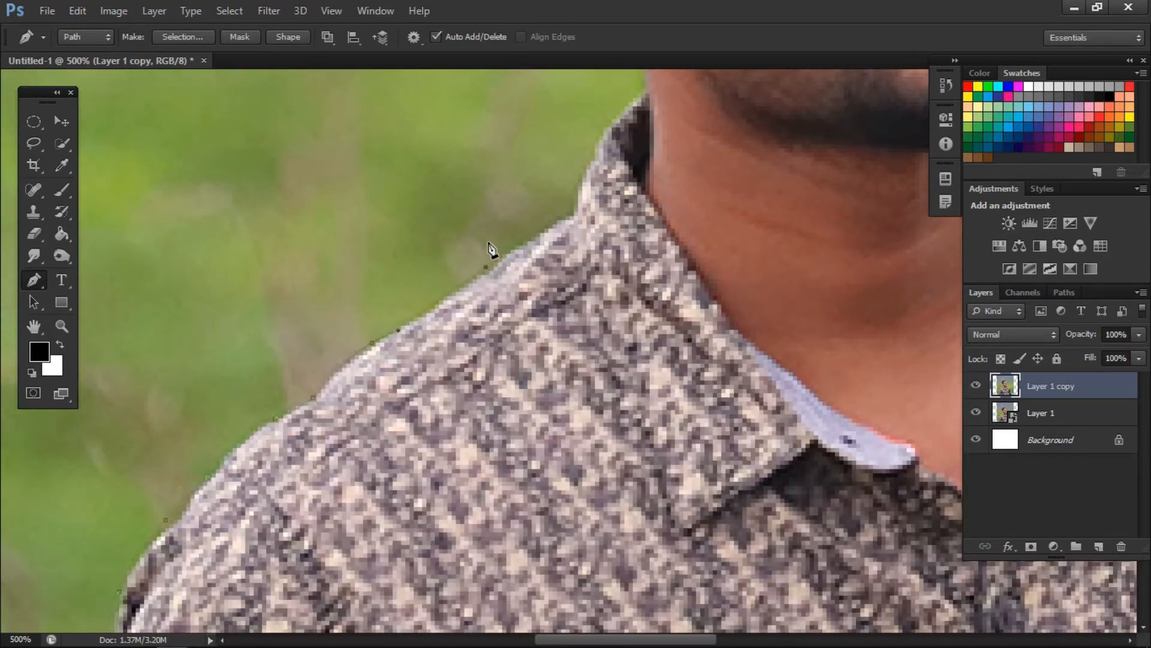
- Trace the path along the shoulder and up the outside of the shirt collar to the neck
scroll(543, 262, up, 2)
click(572, 241)
scroll(572, 243, up, 3)
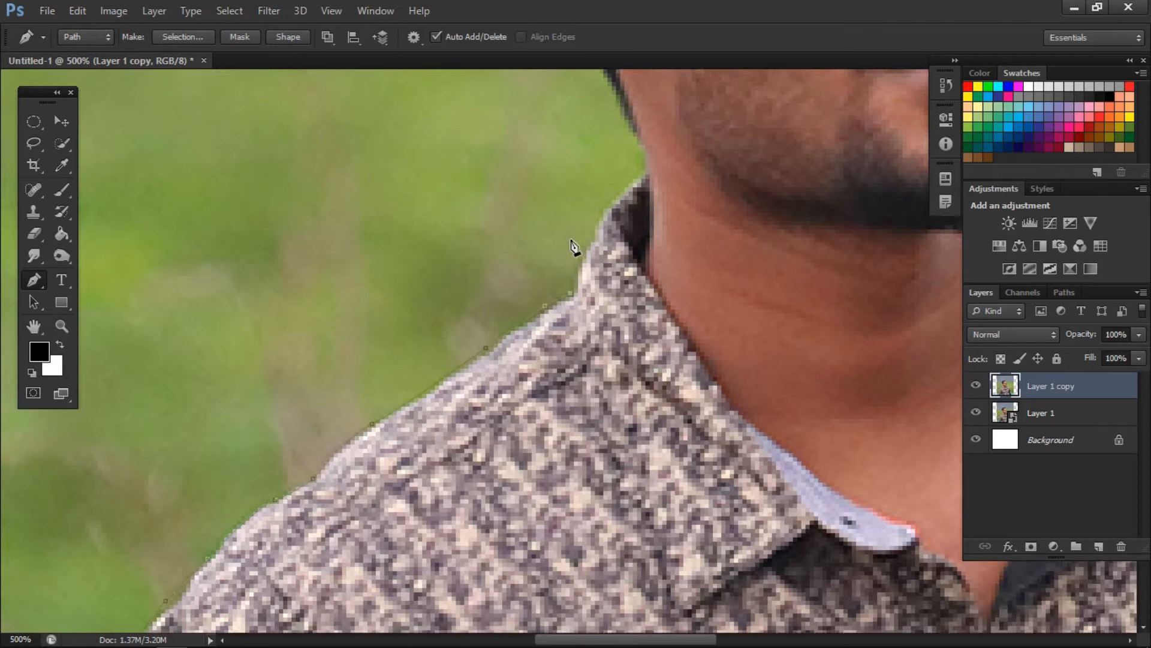
click(597, 259)
click(646, 186)
scroll(647, 191, up, 5)
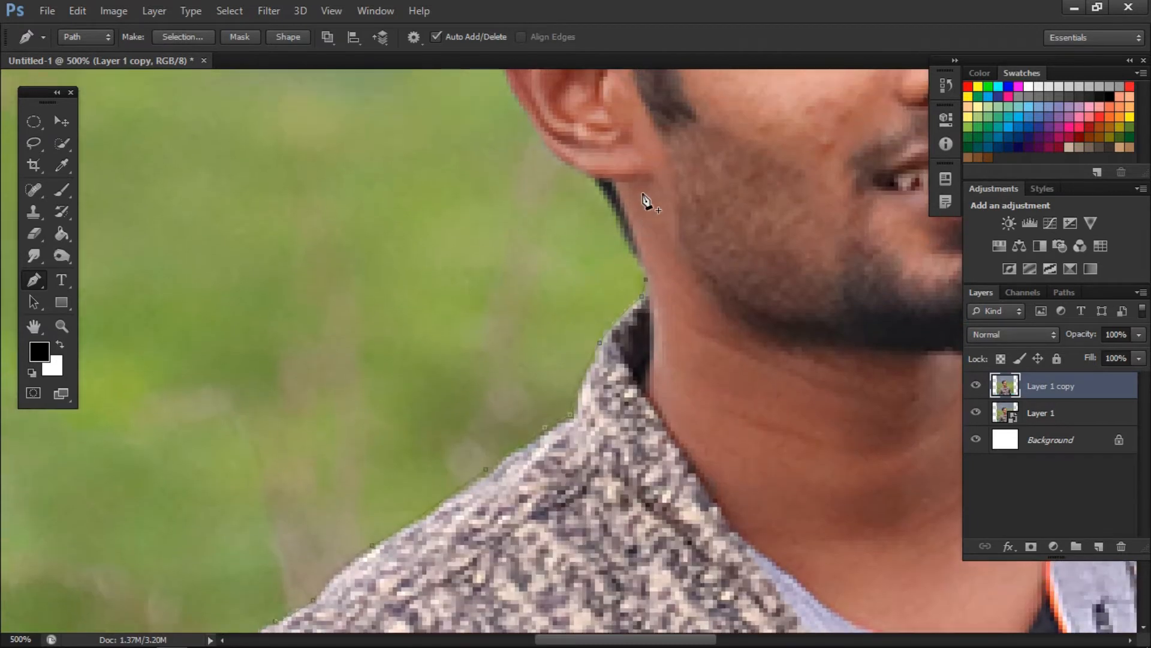
- Trace the path up the nape and around the ear to the hairline behind it
click(598, 227)
scroll(576, 252, up, 6)
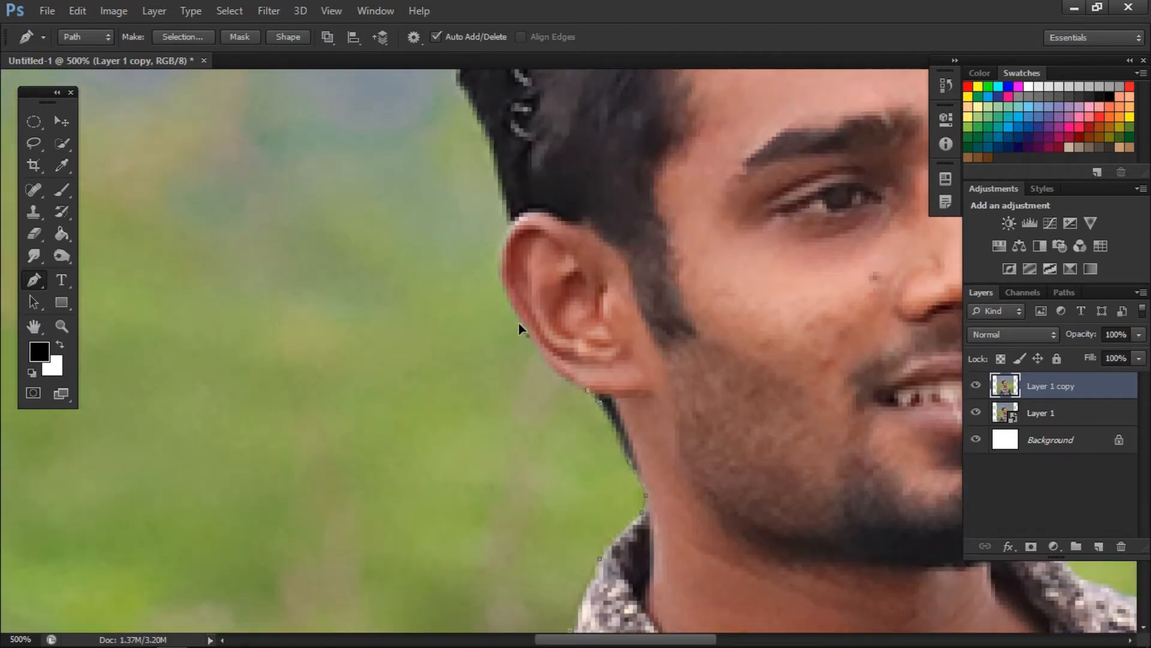
scroll(499, 277, up, 1)
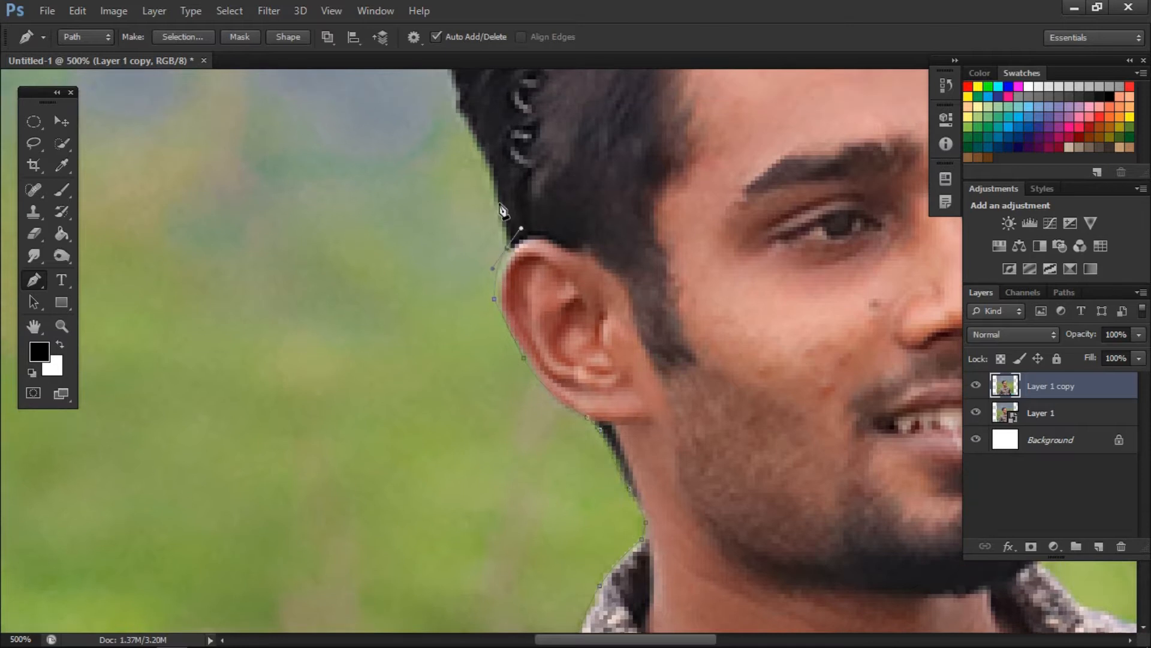
click(499, 198)
scroll(456, 245, up, 5)
- Trace the path along the back of the hair and up to the crown
click(449, 153)
scroll(456, 159, up, 4)
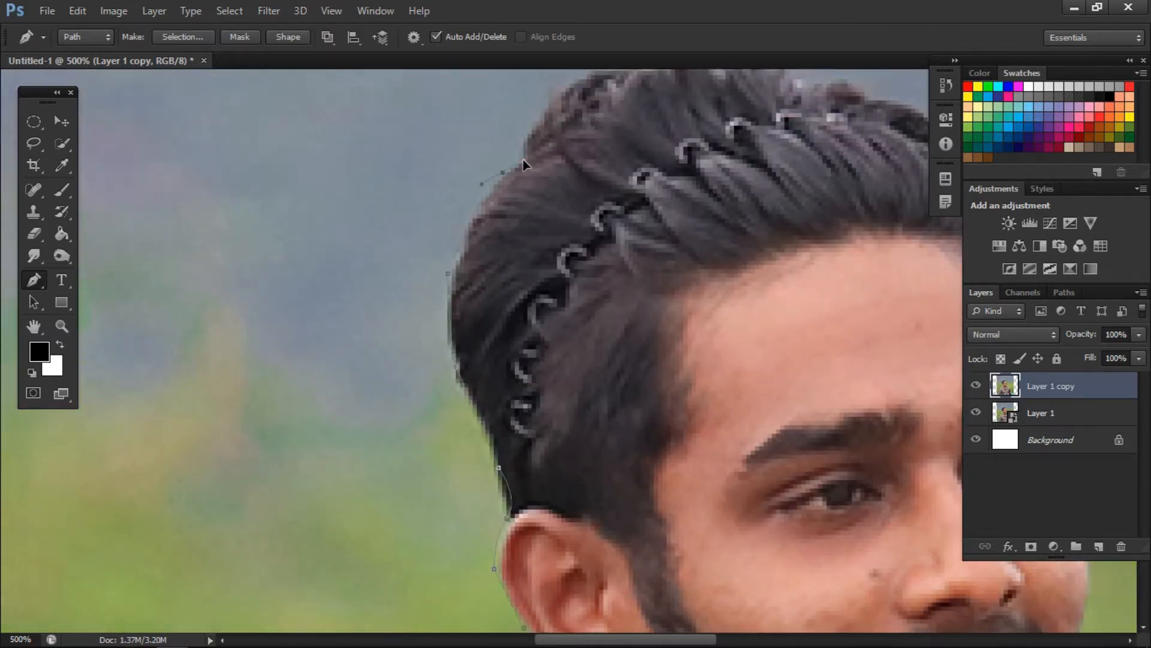
click(502, 170)
scroll(504, 171, up, 2)
click(634, 117)
scroll(670, 159, up, 2)
- Continue the path across the top of the hair and down its front edge toward the forehead
drag(777, 166, 792, 179)
drag(654, 638, 694, 640)
scroll(571, 231, up, 1)
click(574, 214)
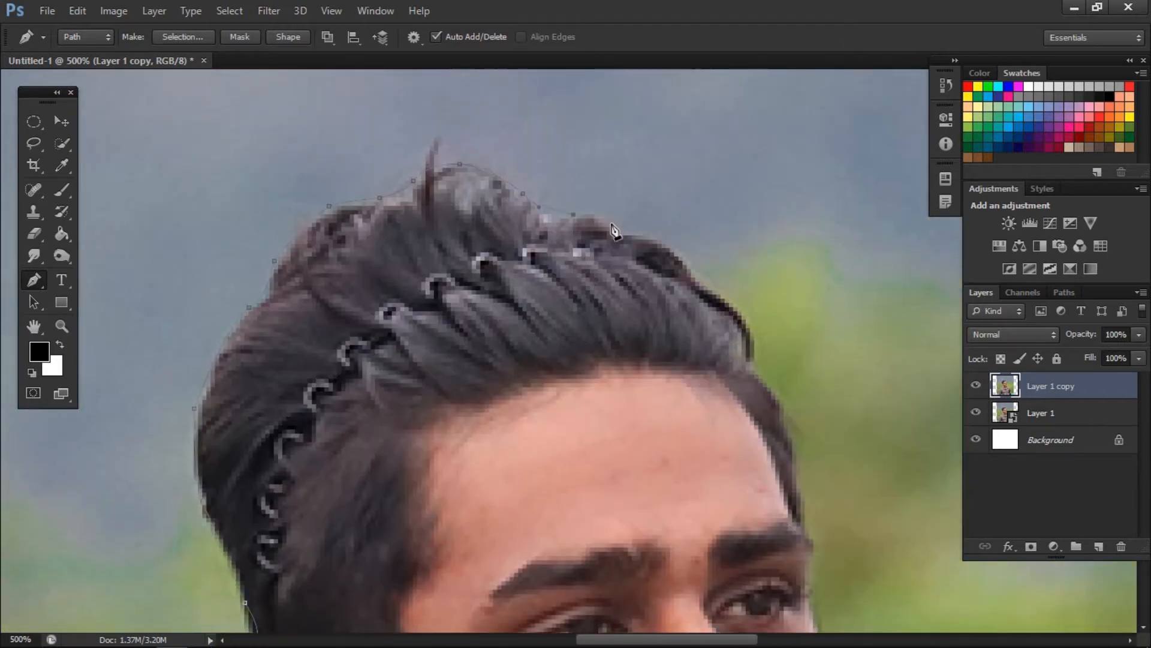
click(670, 242)
scroll(690, 246, down, 1)
scroll(714, 240, down, 2)
scroll(758, 280, down, 4)
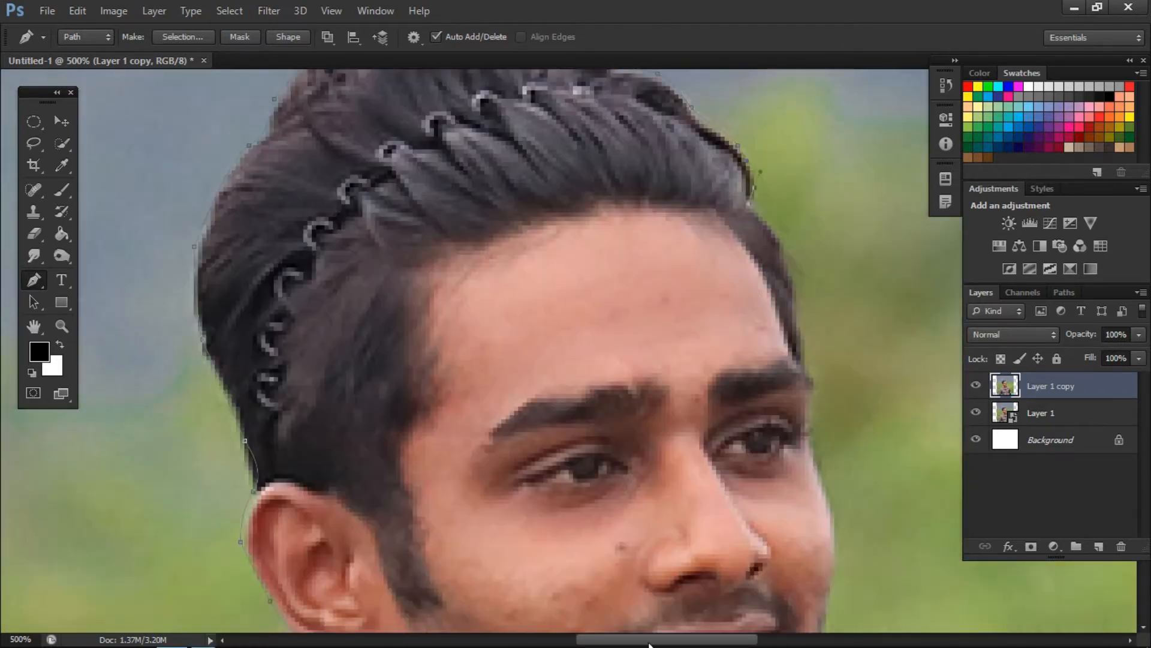
- Trace the path down the forehead, cheek and beard edge to the chin
scroll(564, 250, right, 6)
scroll(606, 264, down, 7)
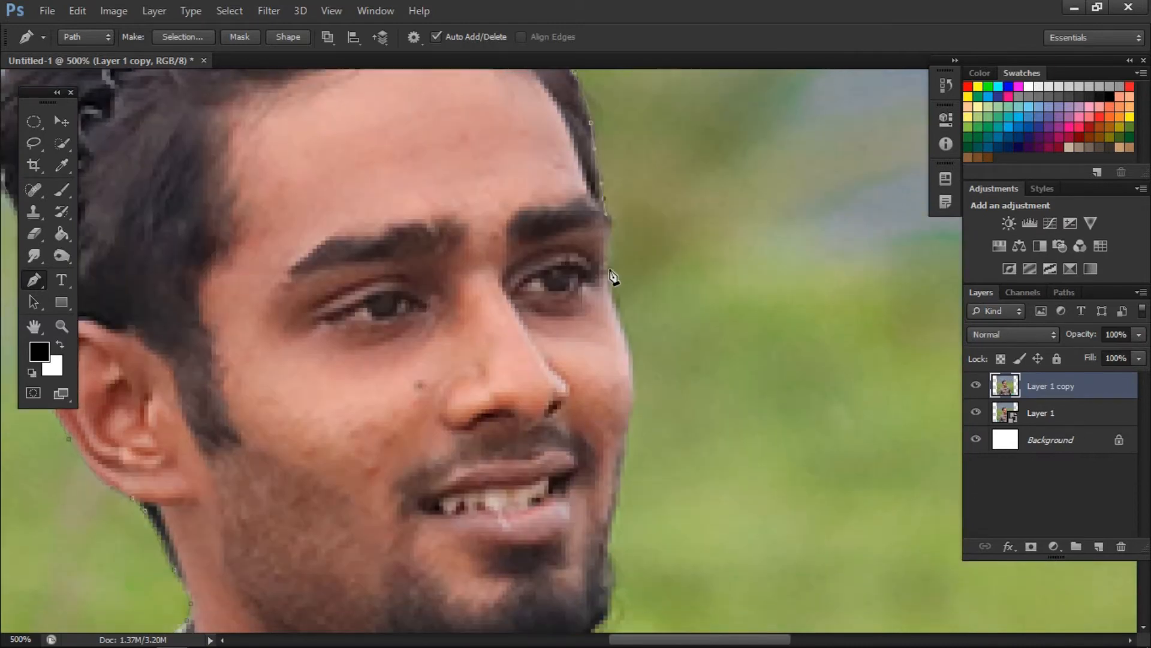
scroll(633, 307, down, 7)
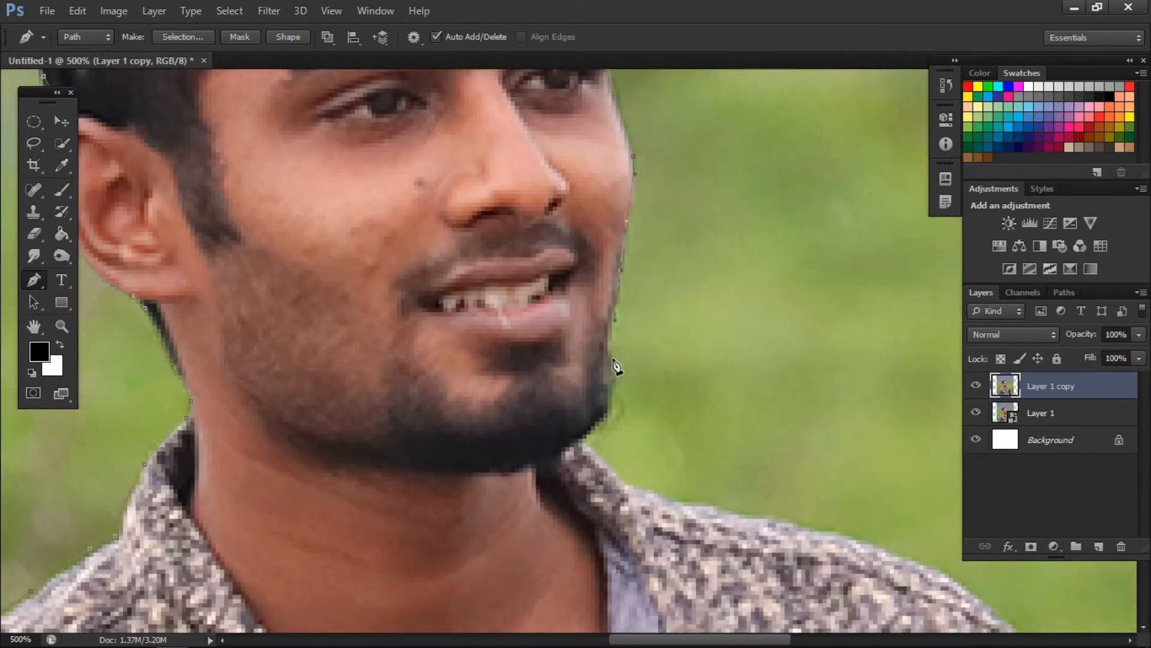
scroll(586, 380, down, 2)
- Trace the path from the collar below the chin along the shoulder on the photo's right side
drag(621, 346, 641, 360)
scroll(648, 360, down, 1)
drag(802, 355, 868, 370)
scroll(600, 256, down, 1)
drag(653, 639, 721, 639)
scroll(612, 307, down, 4)
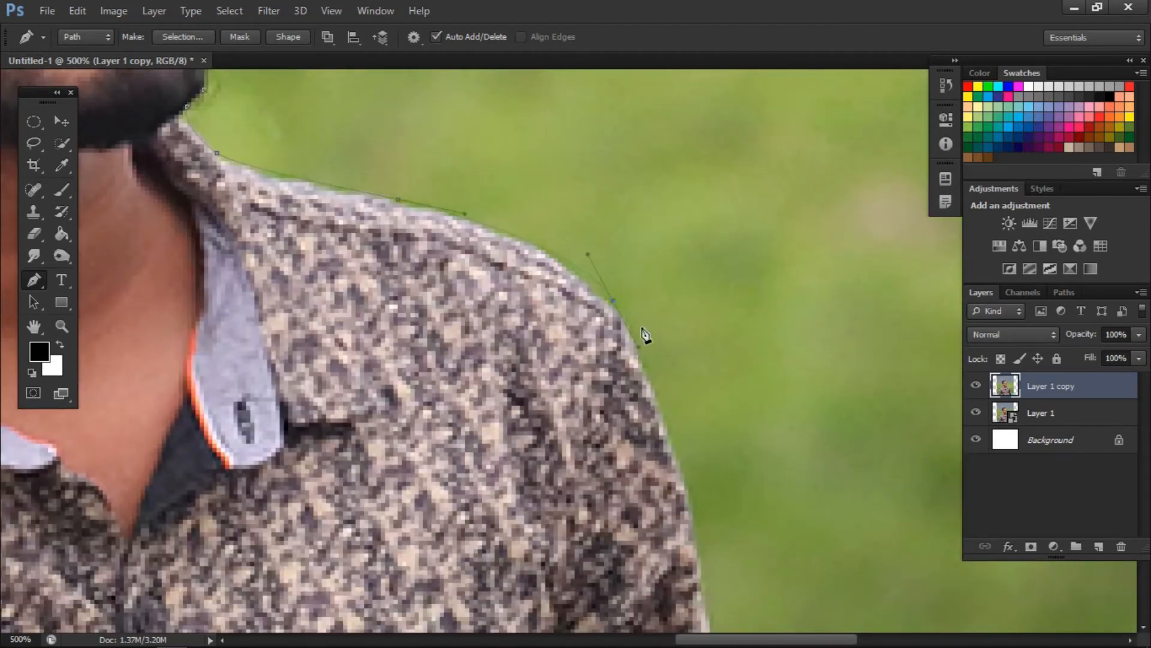
scroll(638, 346, down, 6)
scroll(697, 386, down, 3)
- Trace the path down the outer edge of the right-hand sleeve to the dark cuff at the photo's bottom
drag(693, 349, 726, 425)
scroll(735, 372, down, 6)
mouse_move(748, 325)
mouse_down()
mouse_move(765, 317)
mouse_move(767, 330)
mouse_up()
scroll(753, 333, down, 2)
scroll(767, 324, down, 2)
drag(764, 315, 834, 337)
scroll(770, 329, down, 2)
scroll(787, 348, down, 2)
scroll(790, 343, down, 2)
scroll(802, 343, down, 1)
scroll(802, 366, down, 1)
scroll(816, 360, down, 1)
scroll(823, 348, down, 1)
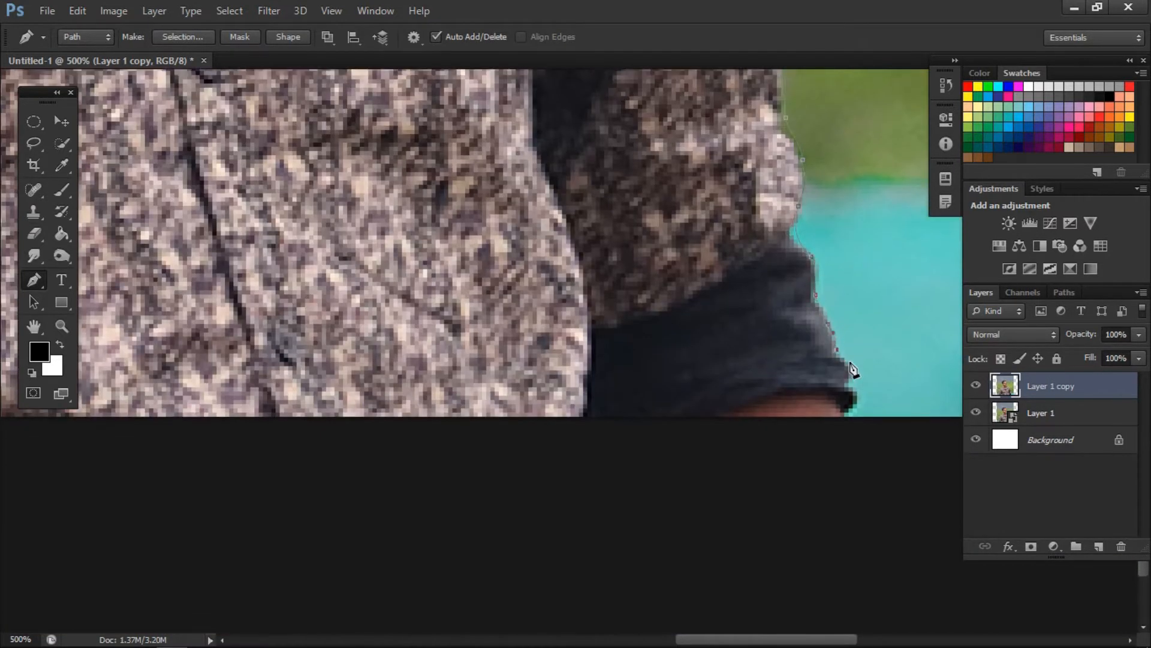
- Close the pen path just below the photo's bottom edge and convert it to a selection
key(ctrl+minus)
click(393, 427)
drag(734, 639, 622, 635)
click(430, 431)
click(403, 412)
key(ctrl+minus)
key(ctrl+minus)
key(ctrl+minus)
key(ctrl+minus)
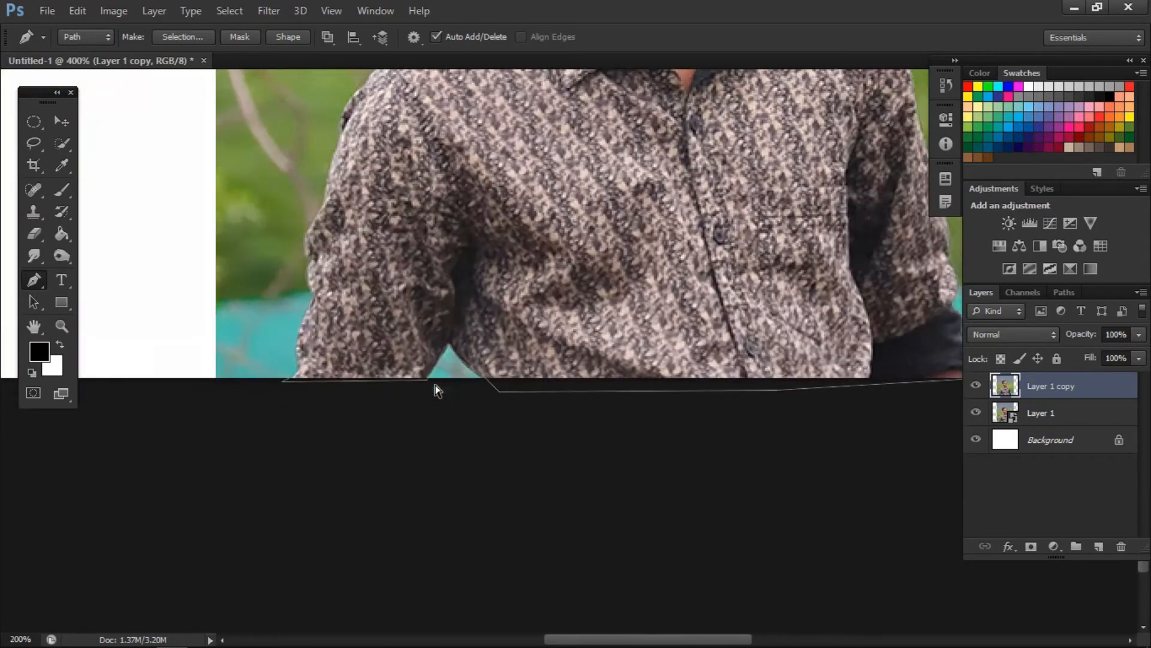
key(ctrl+Return)
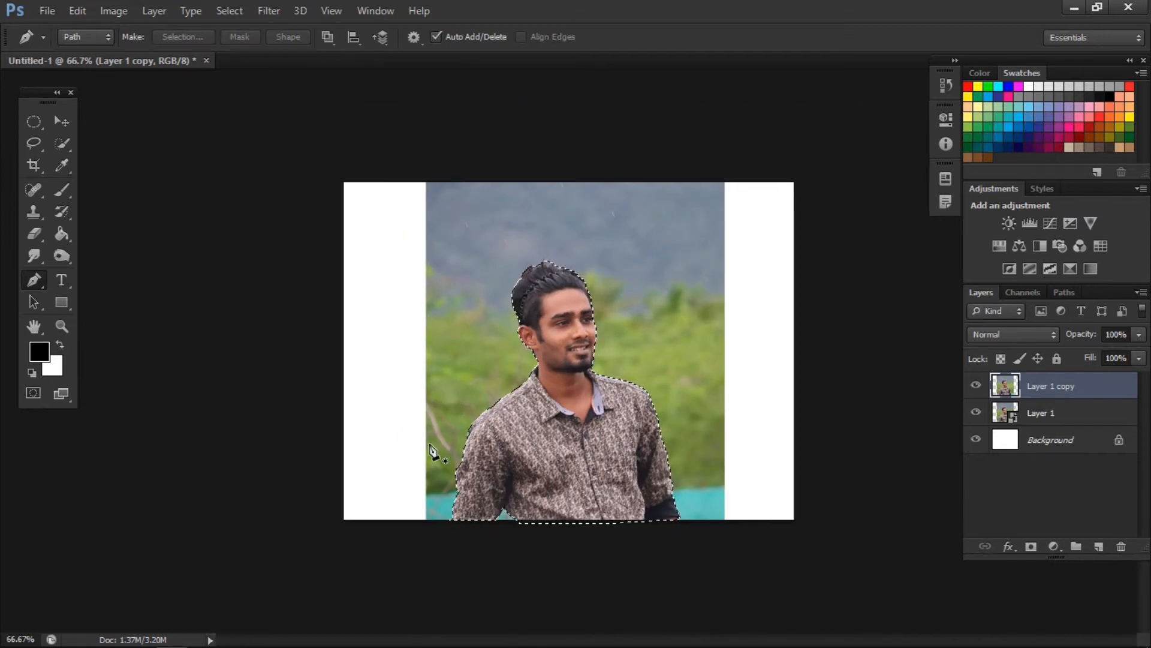
- Copy the selected man to a new layer and select him there with a 700 px Quick Selection brush
key(ctrl+j)
click(62, 144)
key(bracketright)
key(bracketright)
key(bracketright)
key(bracketright)
key(bracketright)
key(bracketright)
key(bracketright)
key(bracketright)
key(bracketright)
key(bracketright)
key(bracketright)
key(bracketright)
key(bracketright)
key(bracketright)
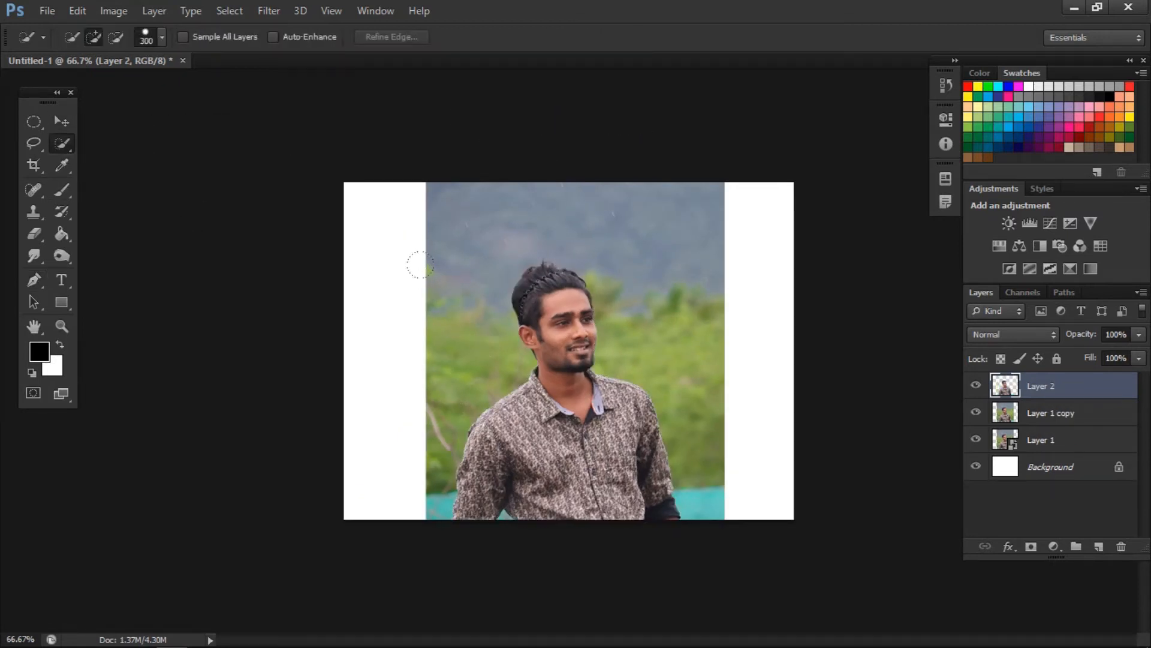
click(563, 335)
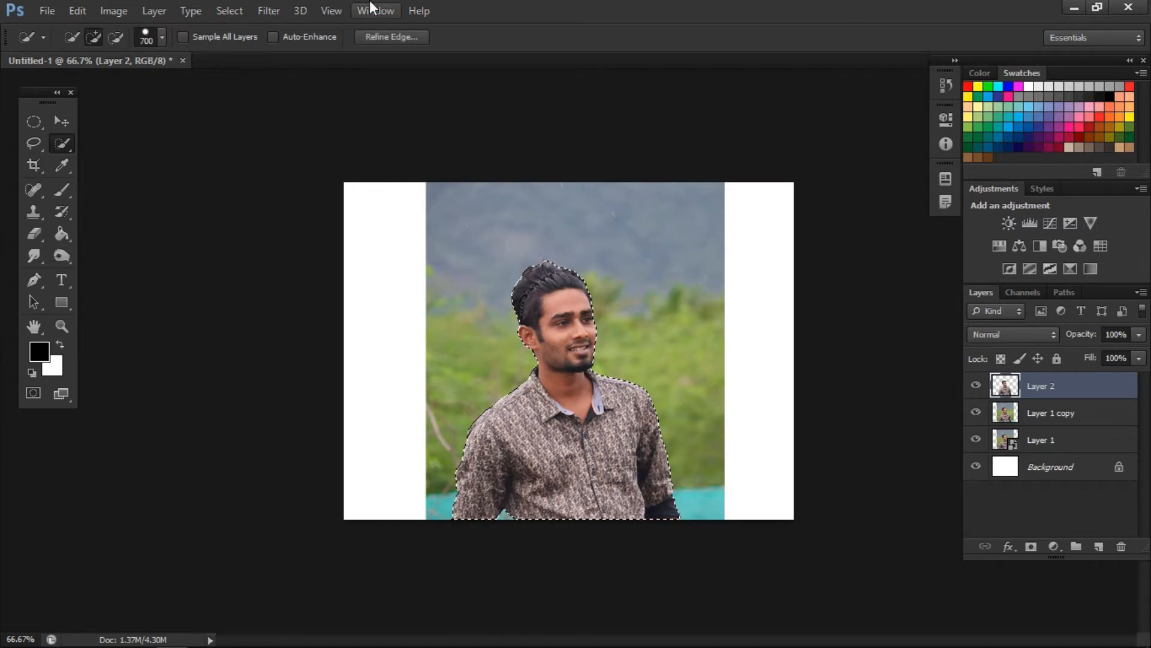
- Open Refine Edge for the man's selection, move the dialog off him and enlarge the preview to 200%
click(386, 37)
drag(814, 83, 237, 132)
key(ctrl+plus)
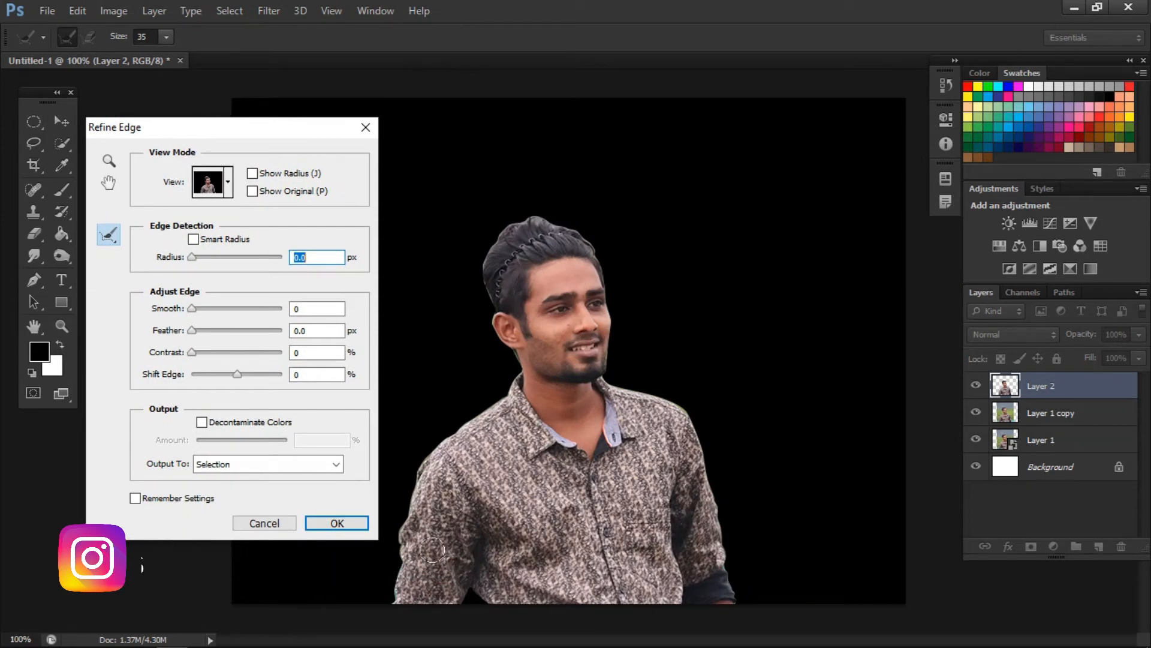
key(ctrl+plus)
key(ctrl+plus)
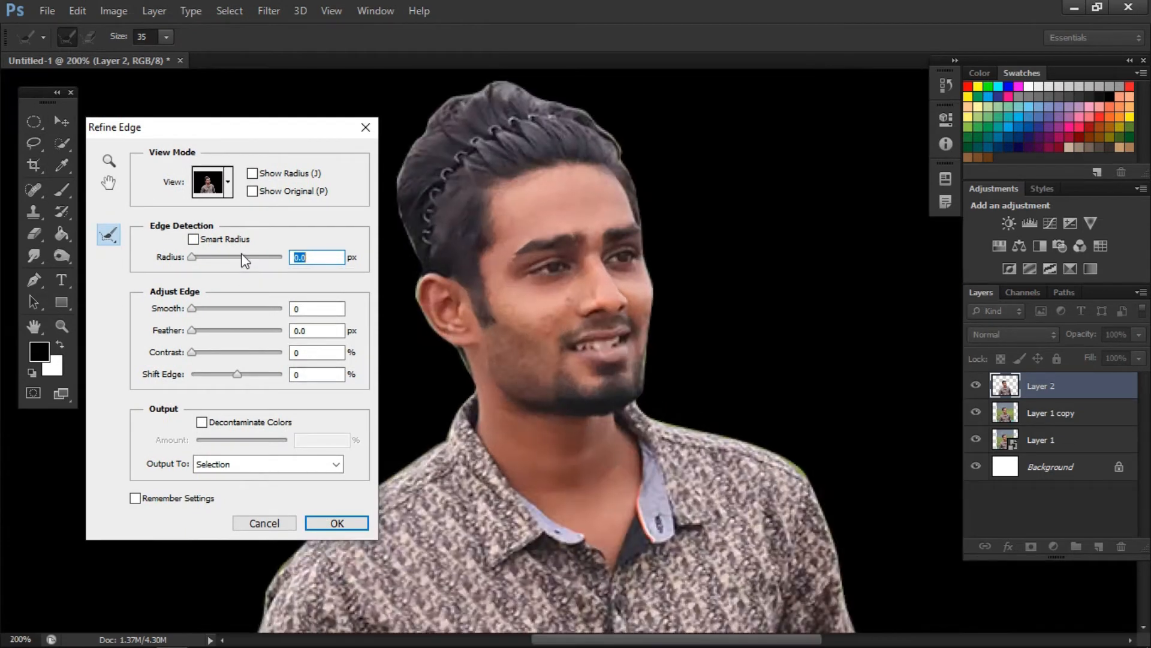
- Set the edge detection radius to 2 px
key(ctrl+minus)
key(ctrl+plus)
key(ctrl+plus)
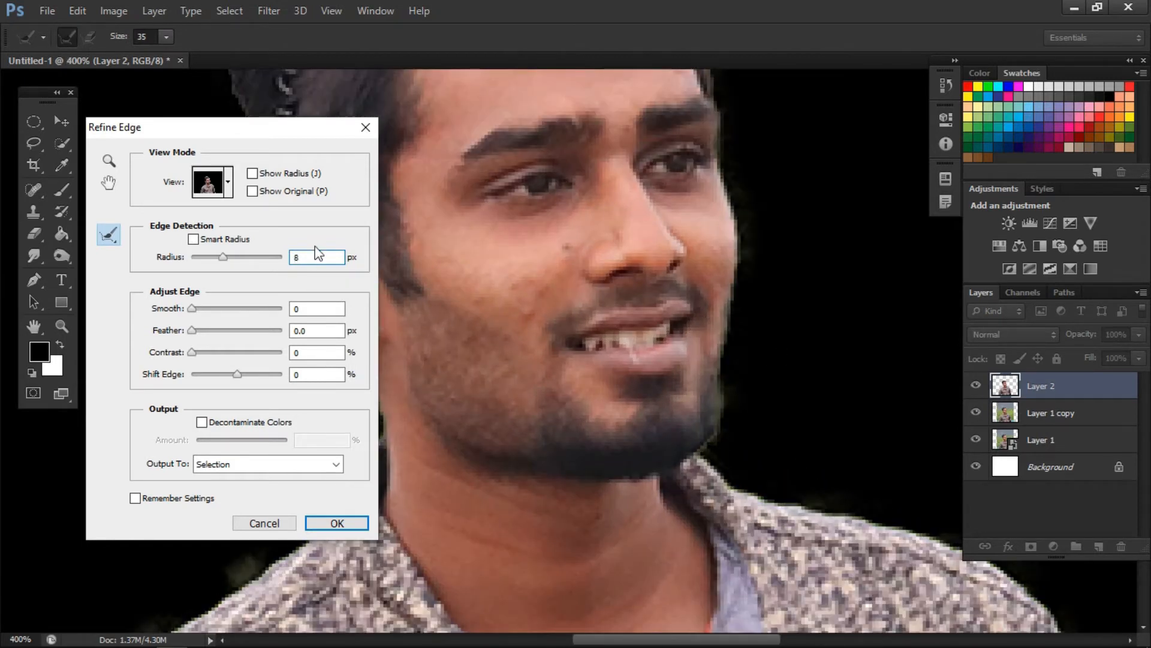
key(ctrl+minus)
key(ctrl+minus)
key(ctrl+plus)
key(BackSpace)
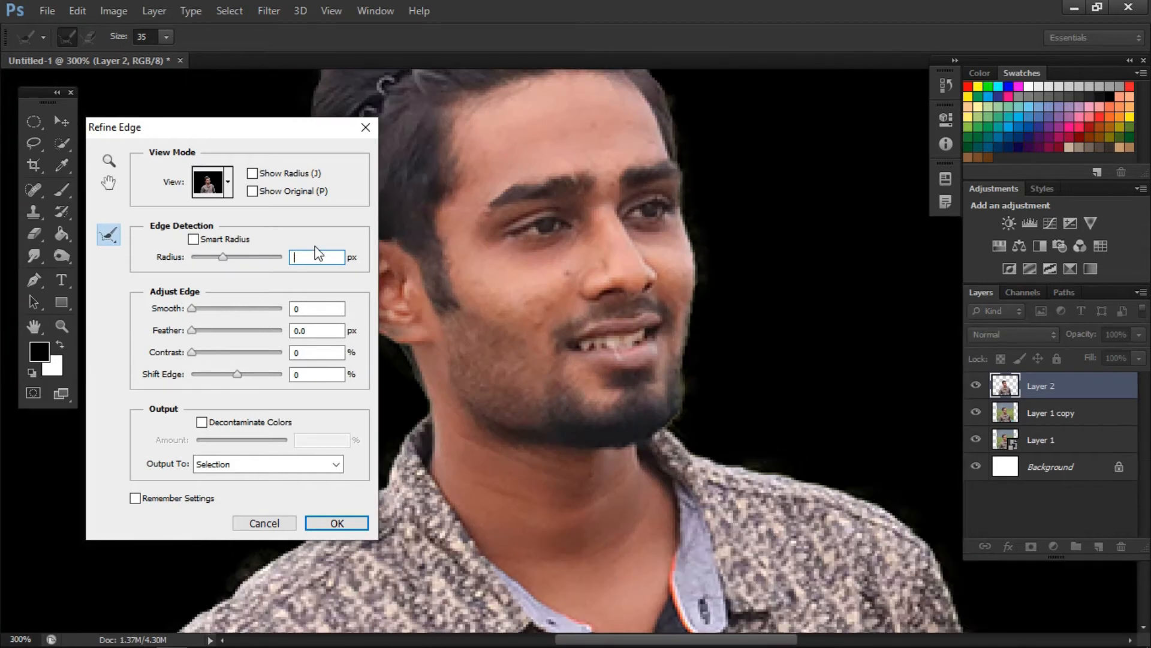
text(2)
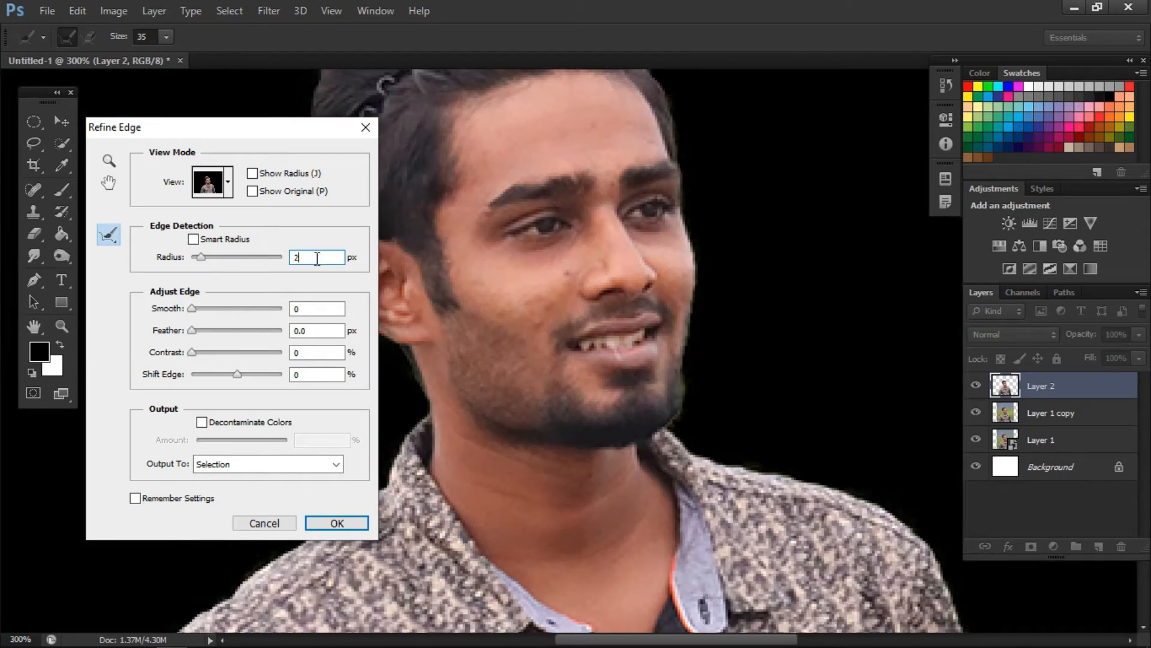
- Adjust the edge with Smooth 9, Feather 1.6 px and Contrast 100%
mouse_move(194, 312)
mouse_down()
mouse_move(211, 314)
mouse_move(216, 331)
mouse_move(197, 354)
mouse_move(279, 349)
mouse_move(199, 329)
mouse_up()
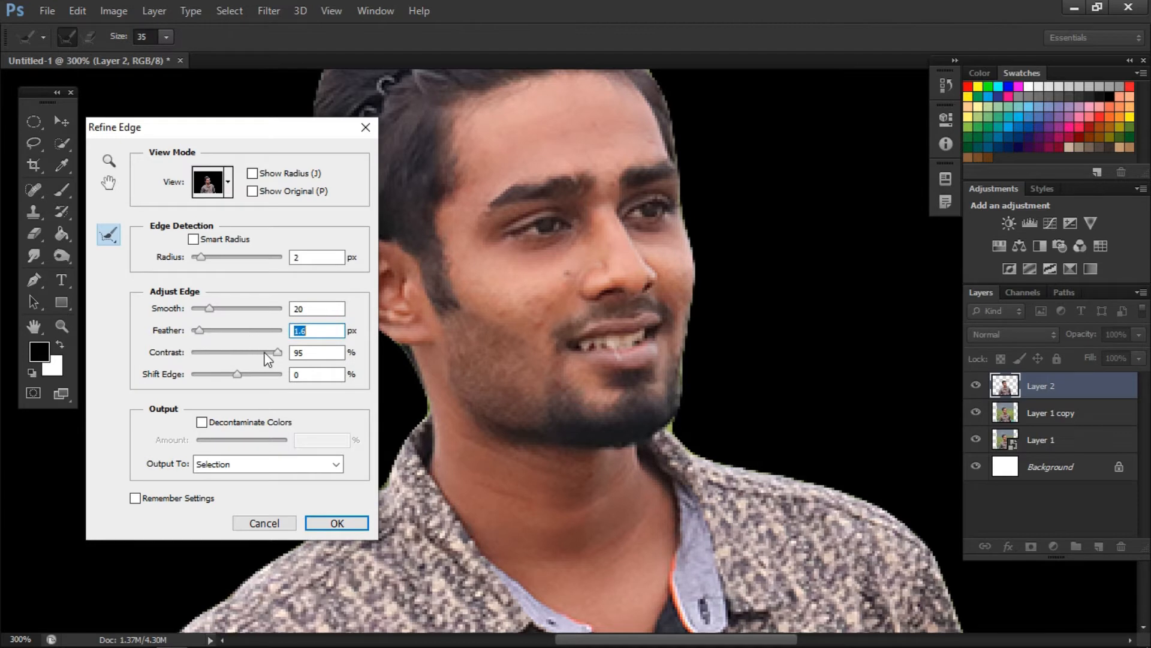
drag(279, 353, 283, 352)
drag(208, 310, 196, 310)
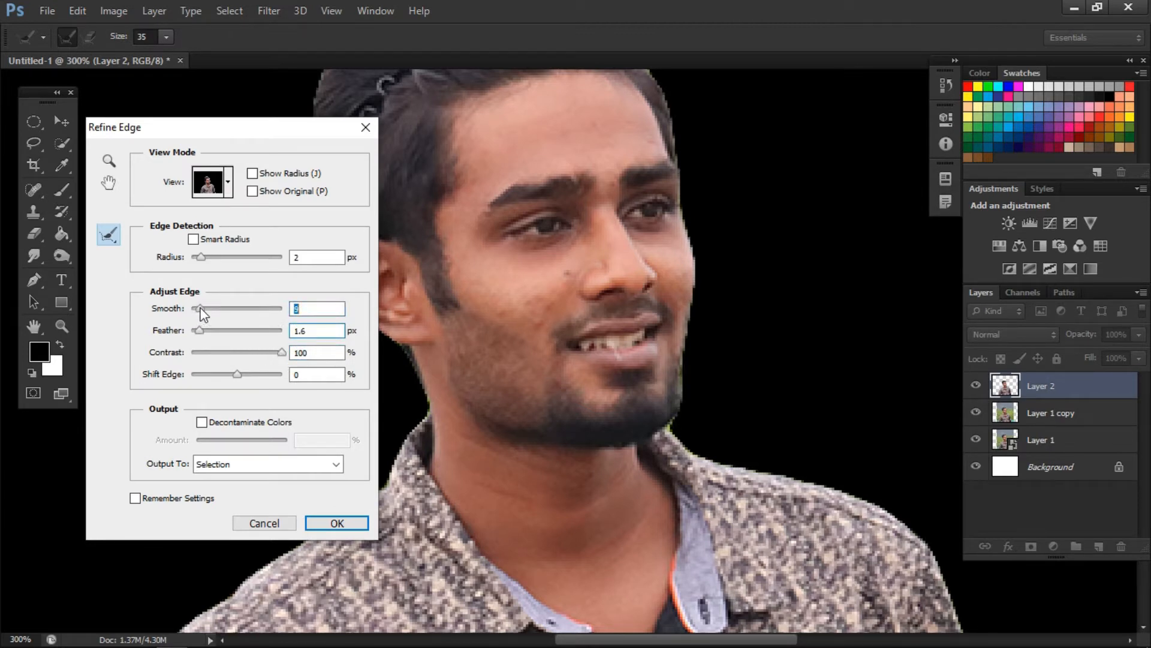
key(ctrl+minus)
key(ctrl+minus)
key(ctrl+minus)
key(ctrl+plus)
key(ctrl+plus)
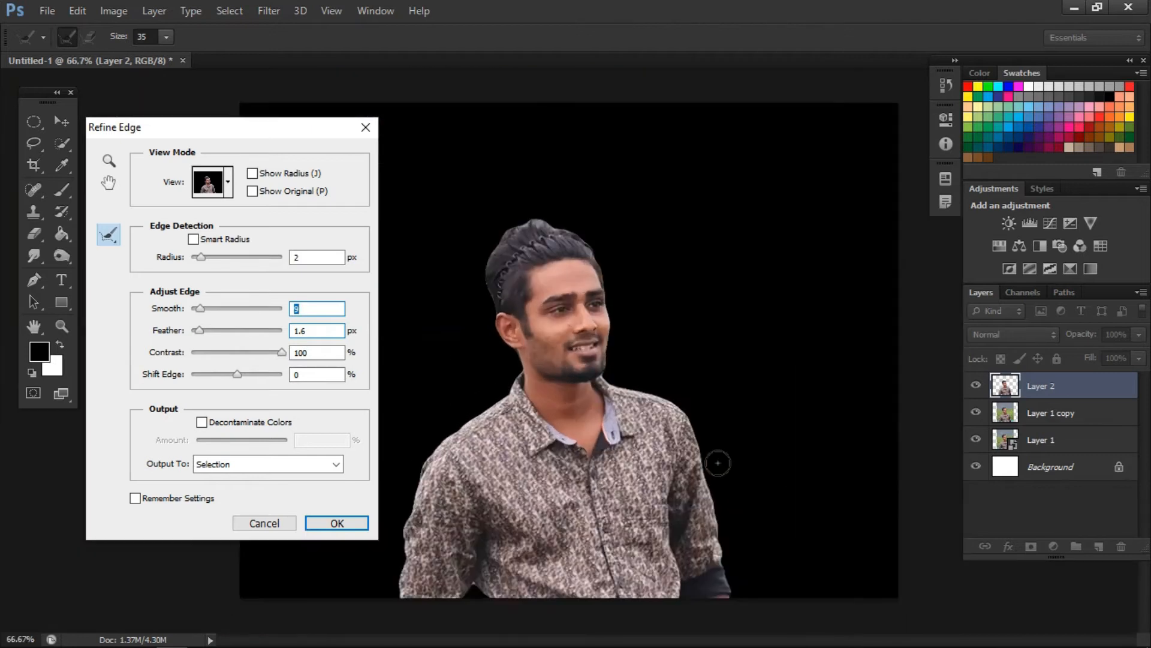
- Enable Decontaminate Colors at 70% and apply the refinement as a new layer with a layer mask
click(203, 422)
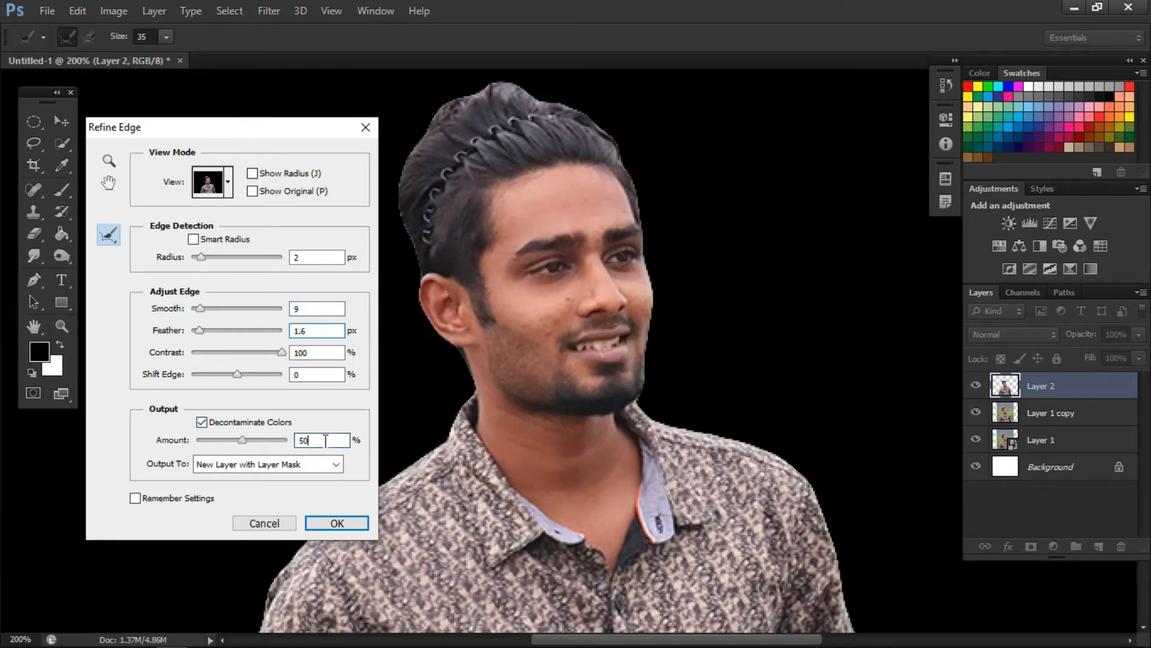
text(75)
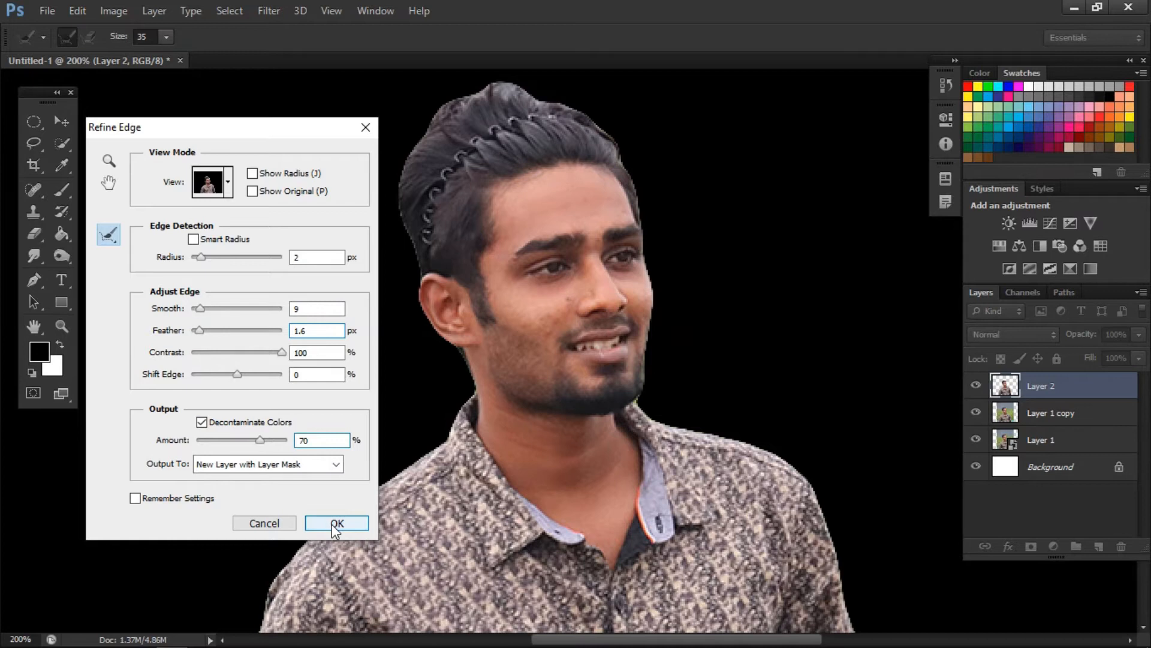
click(335, 523)
- Duplicate the masked man layer and load the man's outline as a selection on Layer 1 copy
click(63, 124)
key(ctrl+minus)
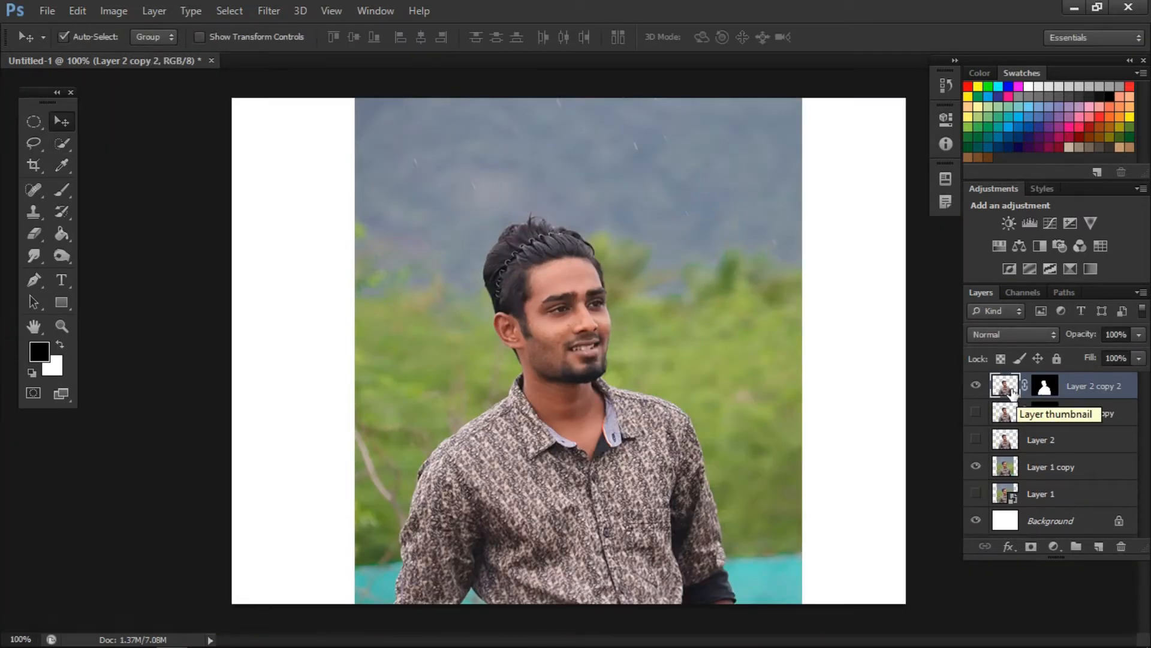
ctrl+click(1009, 390)
click(1047, 466)
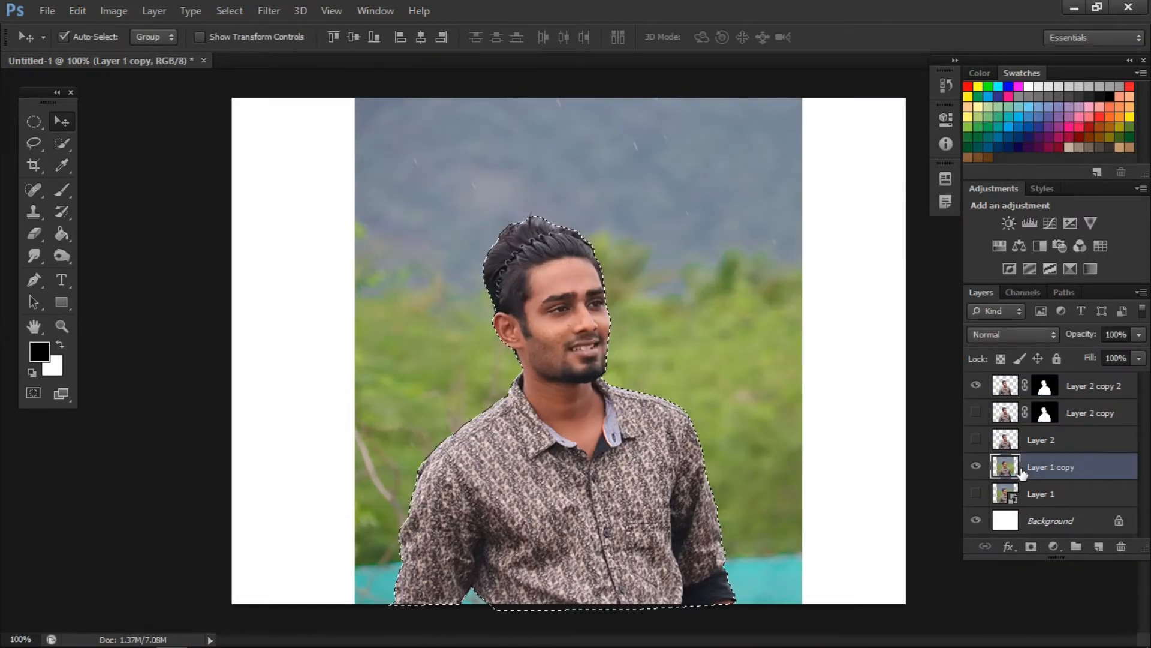
- Expand the selection around the man by 12 pixels
click(239, 11)
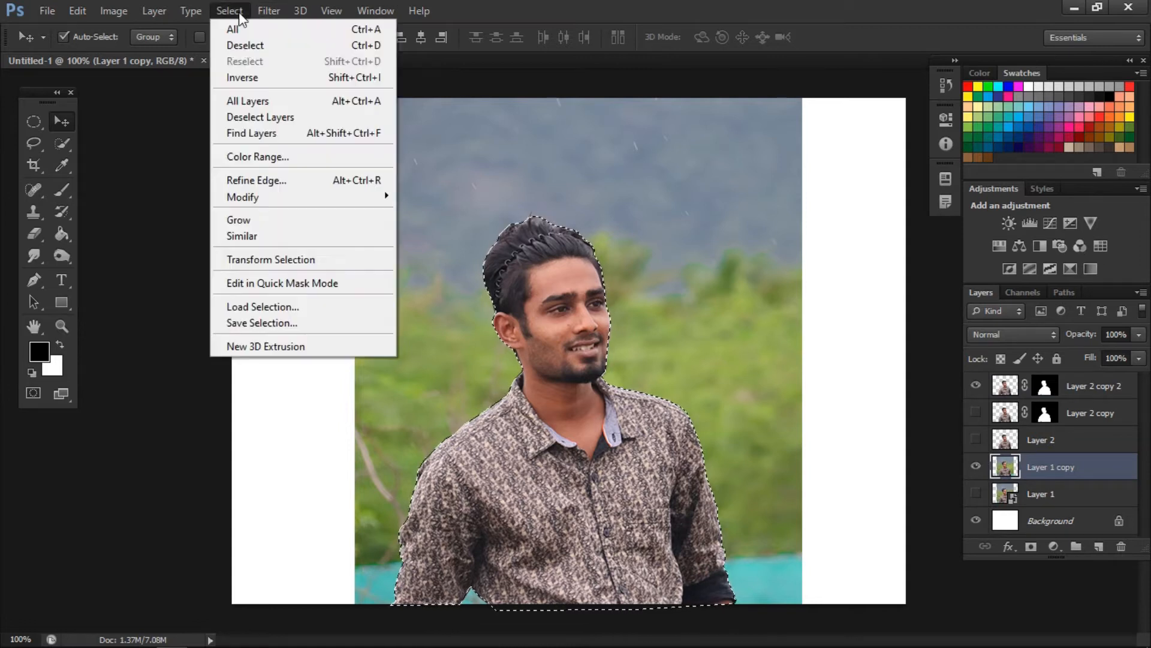
mouse_move(254, 203)
click(429, 228)
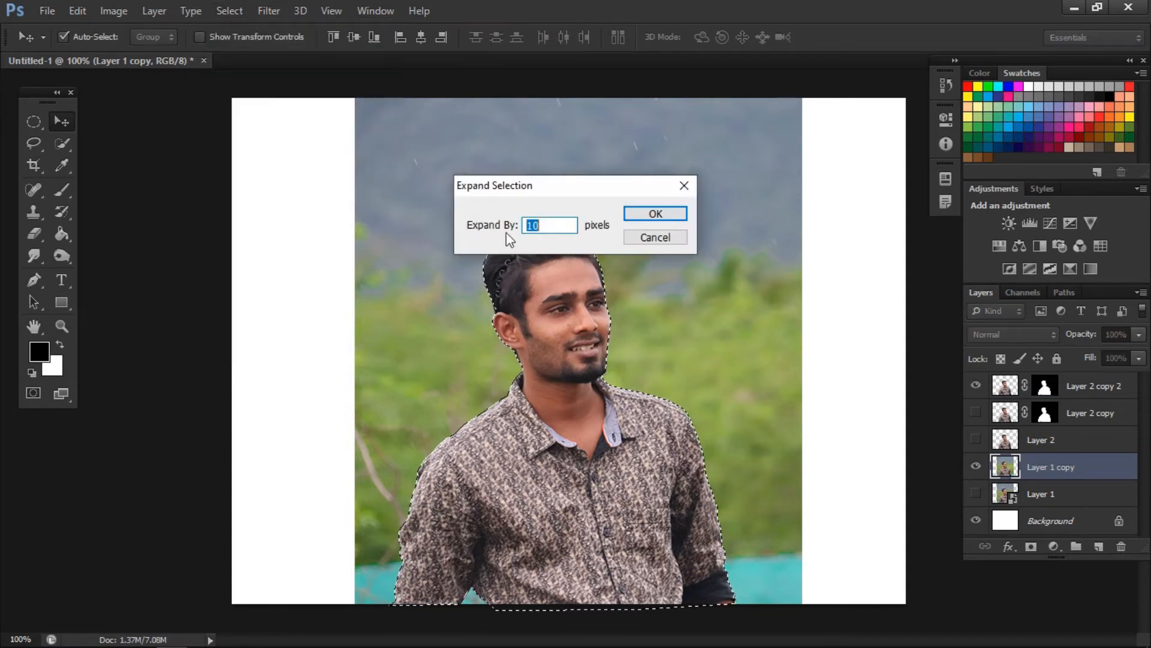
click(545, 224)
key(BackSpace)
text(2)
click(655, 214)
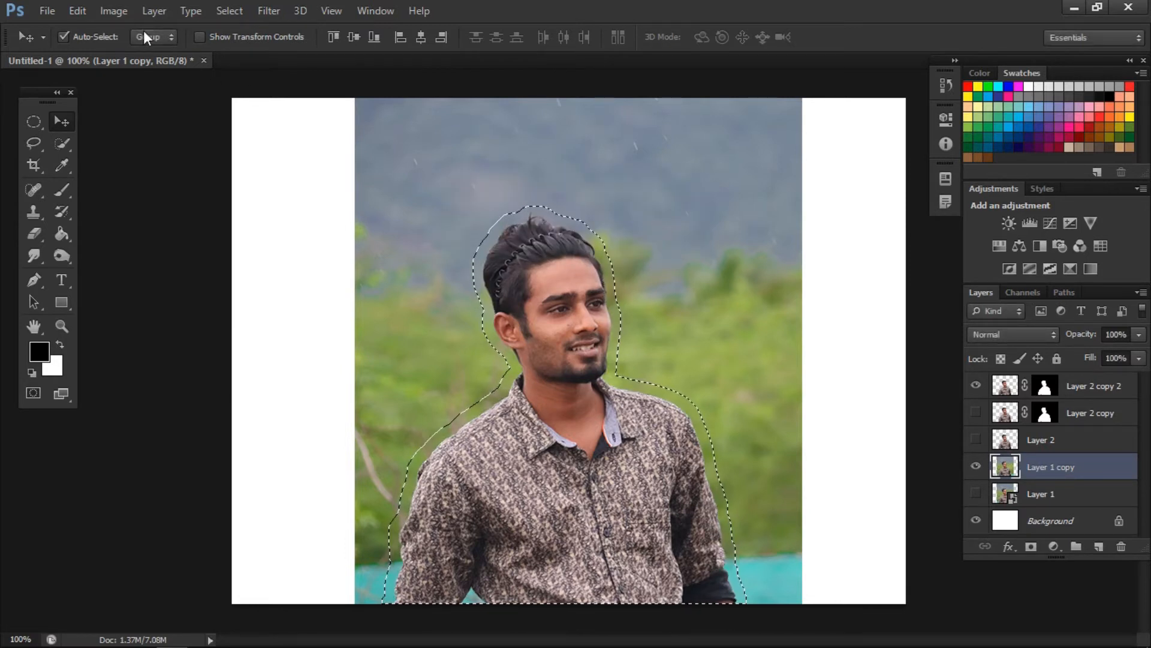
- Fill the selected area of Layer 1 copy with Content-Aware in Normal mode at 100% opacity, and remove the selection
click(114, 11)
mouse_move(110, 37)
mouse_move(78, 11)
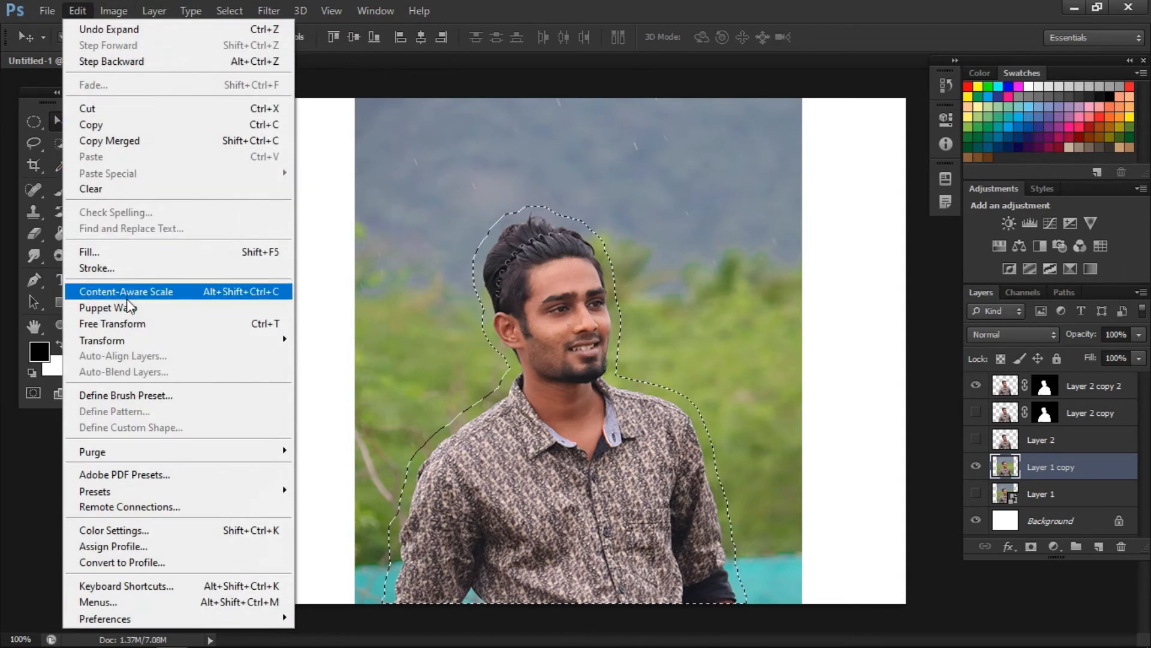
click(130, 259)
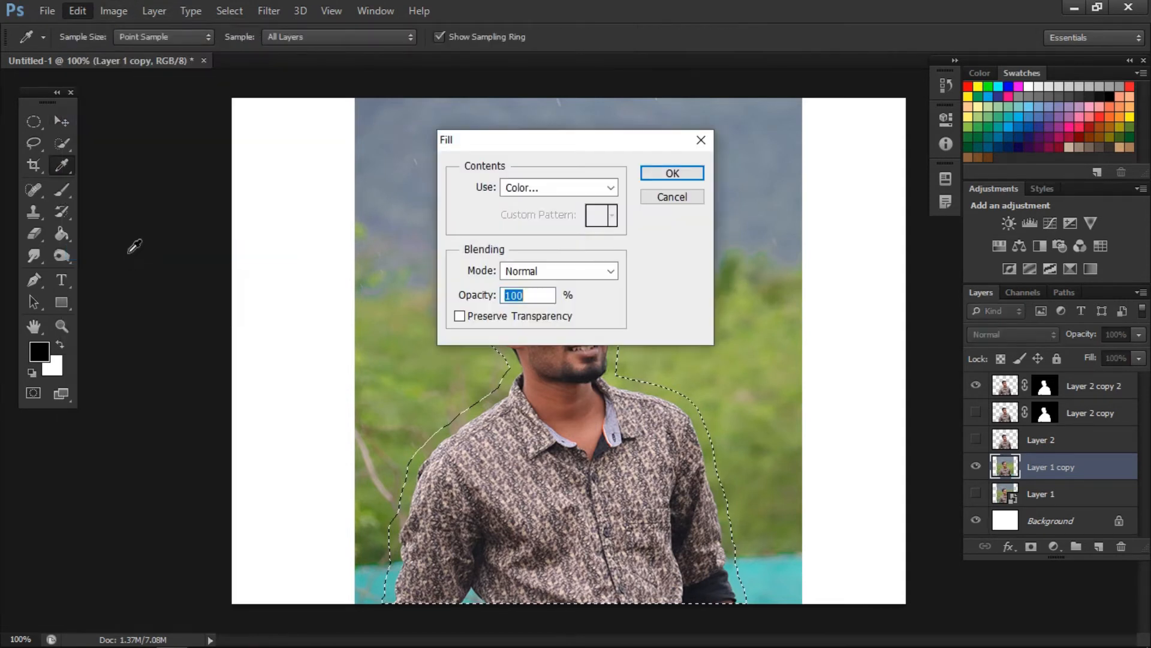
click(611, 187)
click(591, 258)
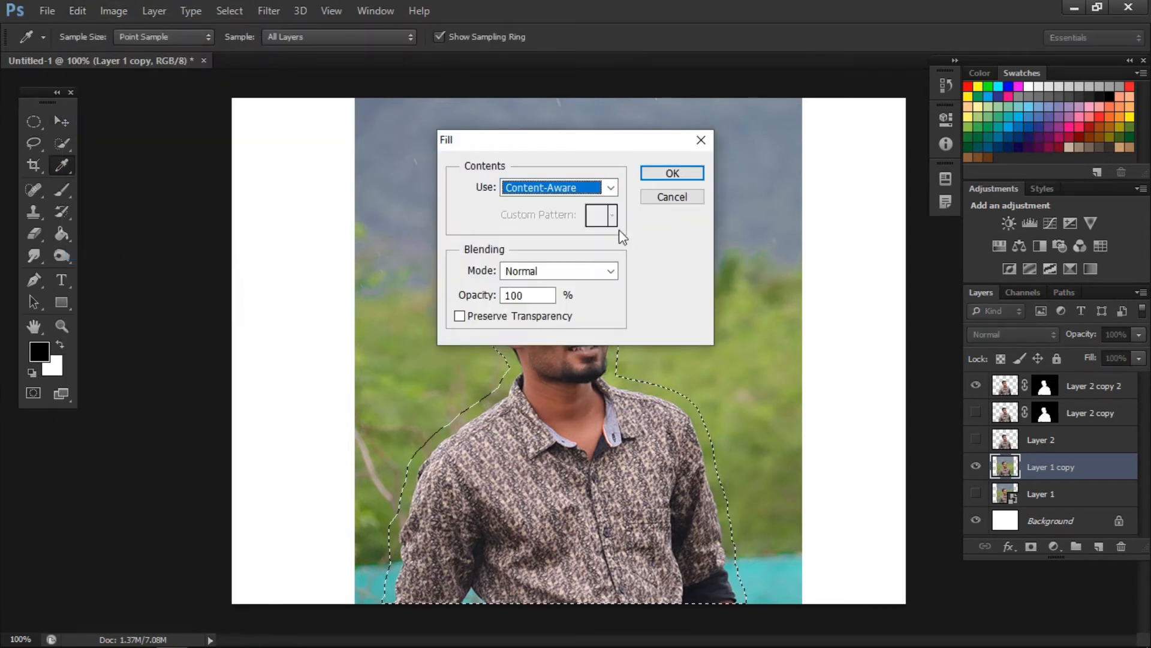
click(671, 173)
key(v)
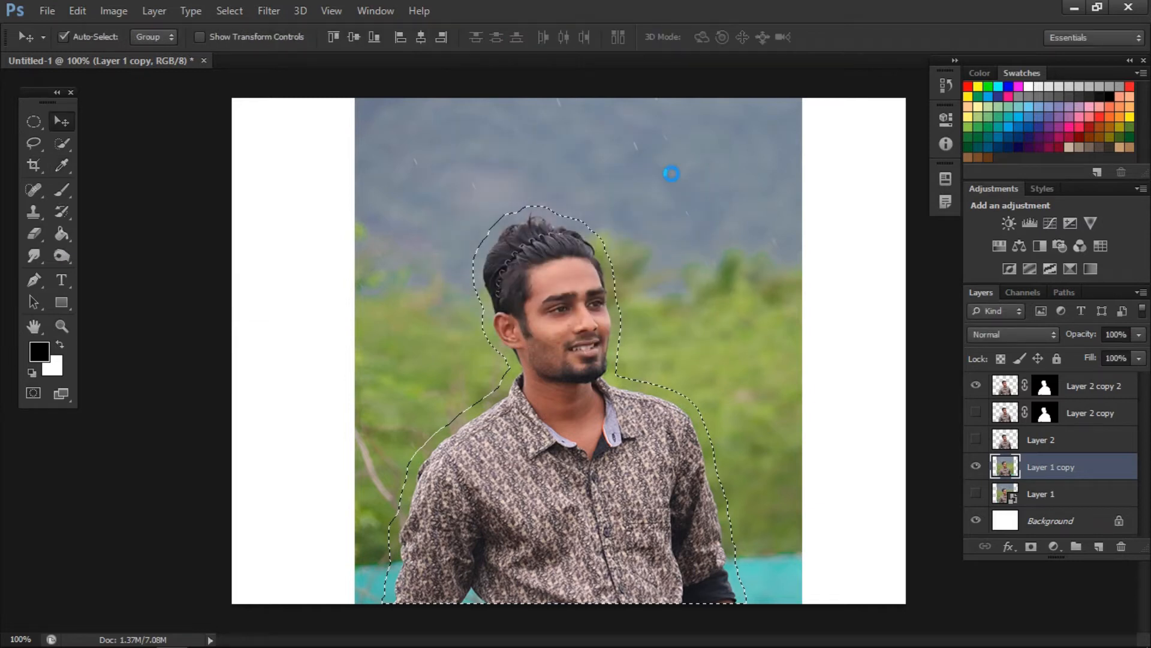
key(ctrl+d)
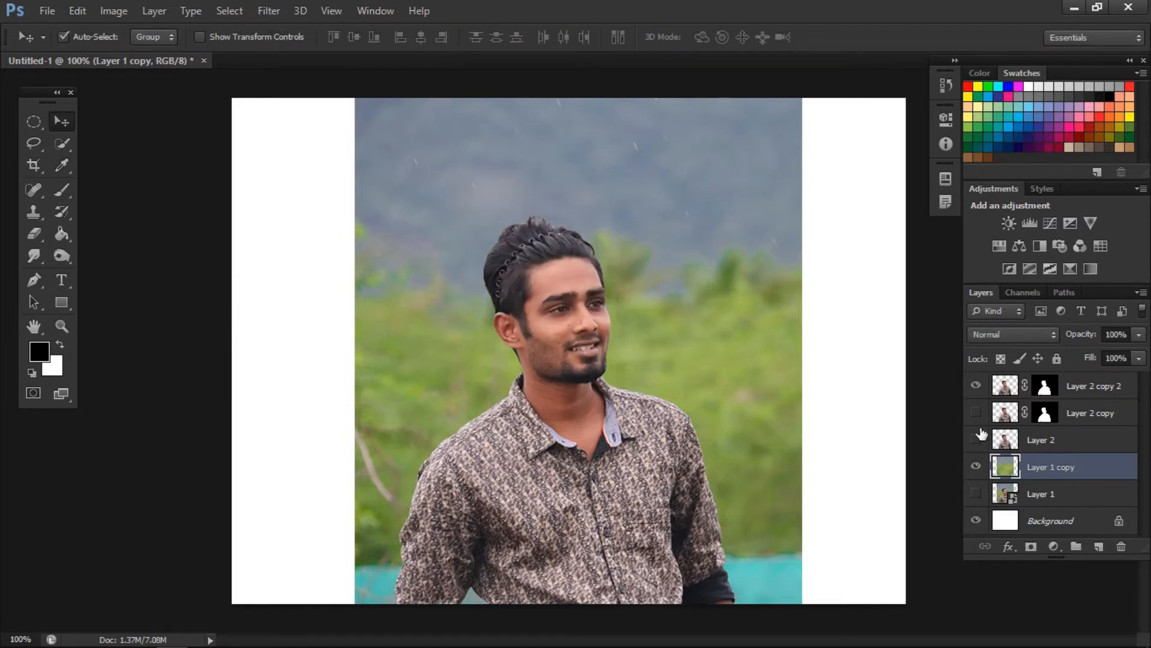
- Hide the man's layer and crop the canvas to the photo's width, cutting off the white margins on both sides
click(976, 388)
key(ctrl+minus)
key(ctrl+plus)
key(ctrl+plus)
key(ctrl+minus)
key(ctrl+minus)
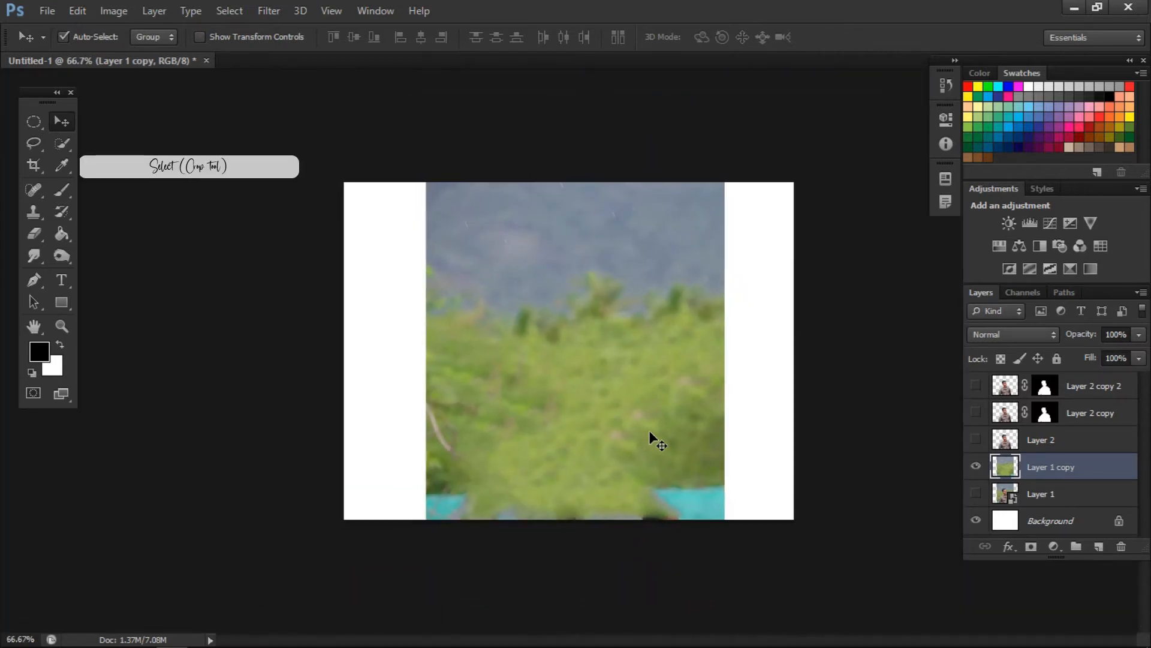
click(34, 165)
drag(345, 350, 387, 350)
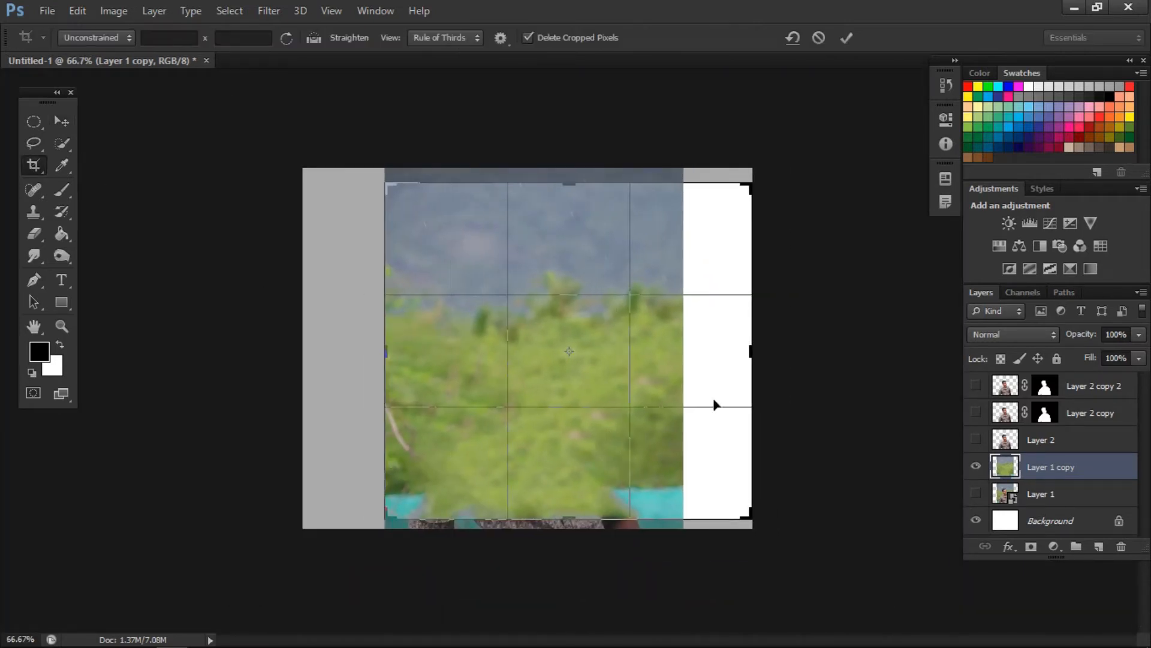
drag(750, 348, 720, 348)
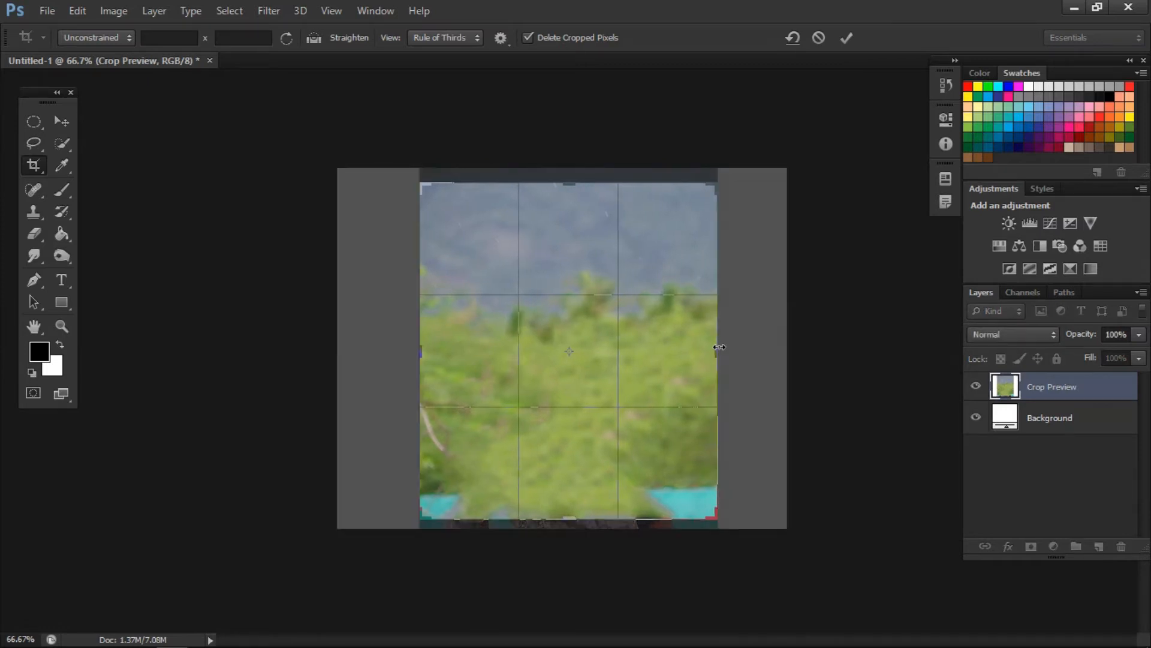
click(846, 38)
click(61, 122)
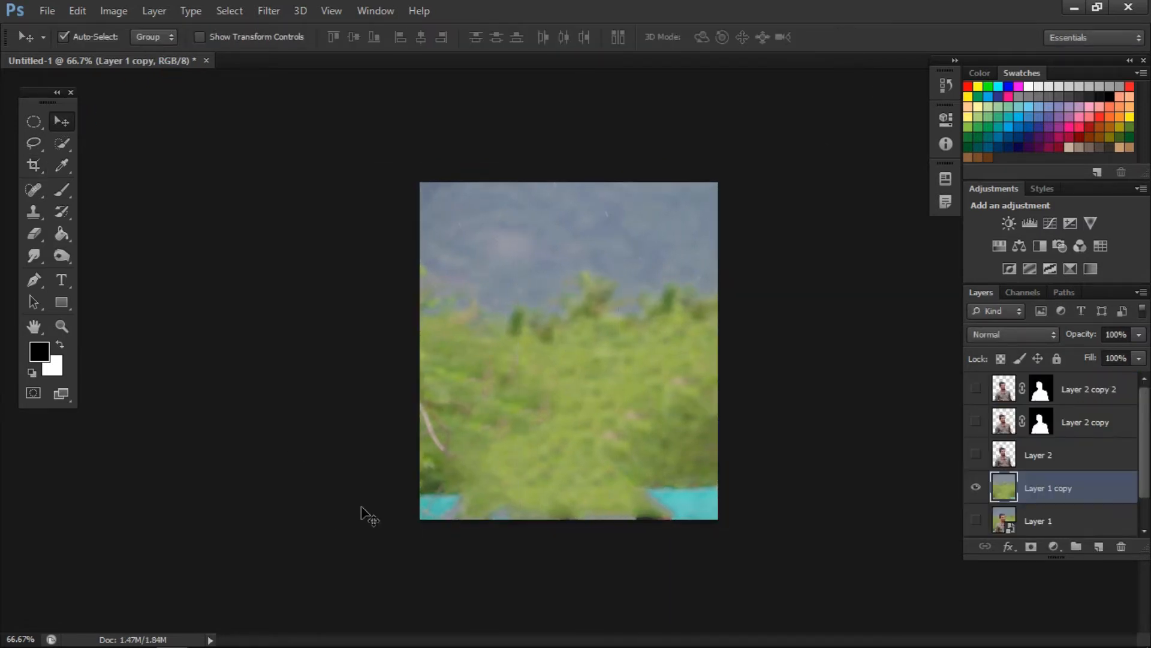
- Cover the teal edge along the photo's bottom with a copied full-width foliage strip on a new layer, and show the man's layer again
key(ctrl+1)
click(32, 123)
right_click(32, 123)
click(71, 125)
drag(331, 479, 799, 542)
key(ctrl+j)
click(63, 121)
drag(550, 534, 549, 592)
click(976, 388)
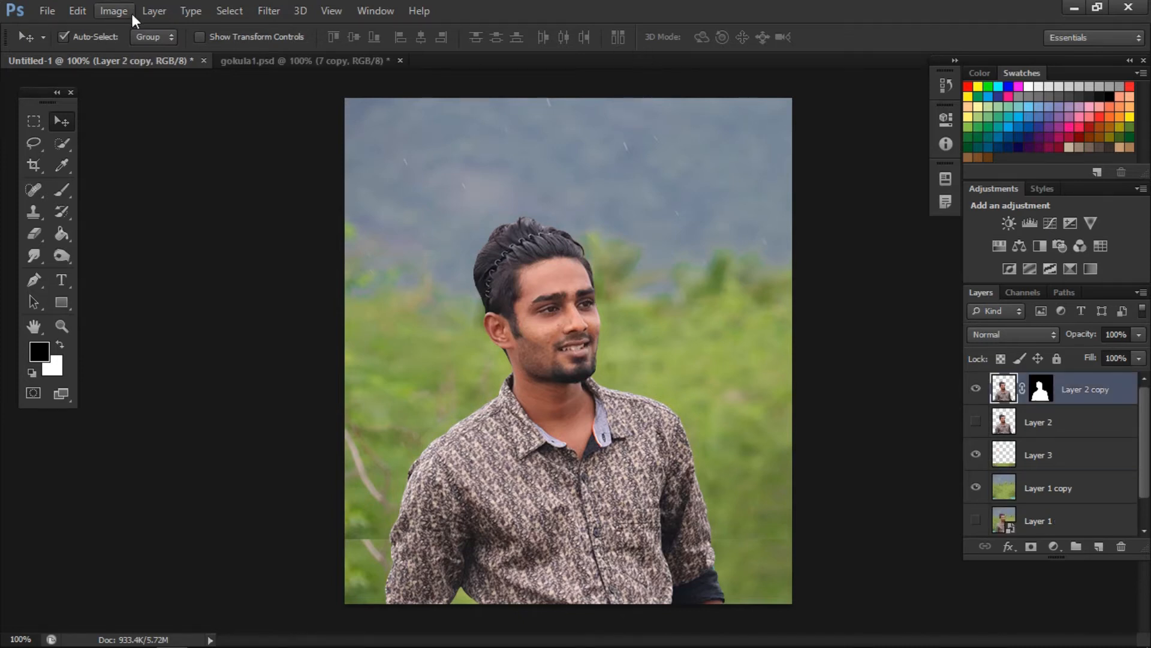
- Adjust Layer 2 copy of the man with Brightness 11 and Contrast 12
click(126, 12)
mouse_move(138, 55)
click(315, 54)
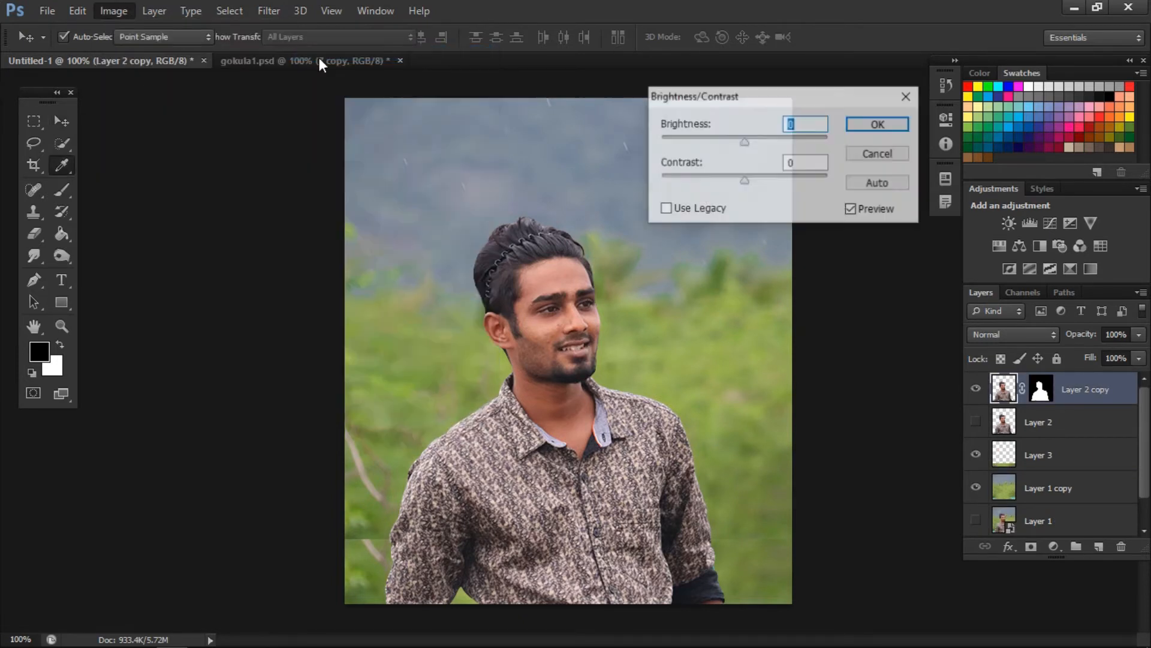
drag(744, 142, 750, 142)
drag(745, 181, 755, 182)
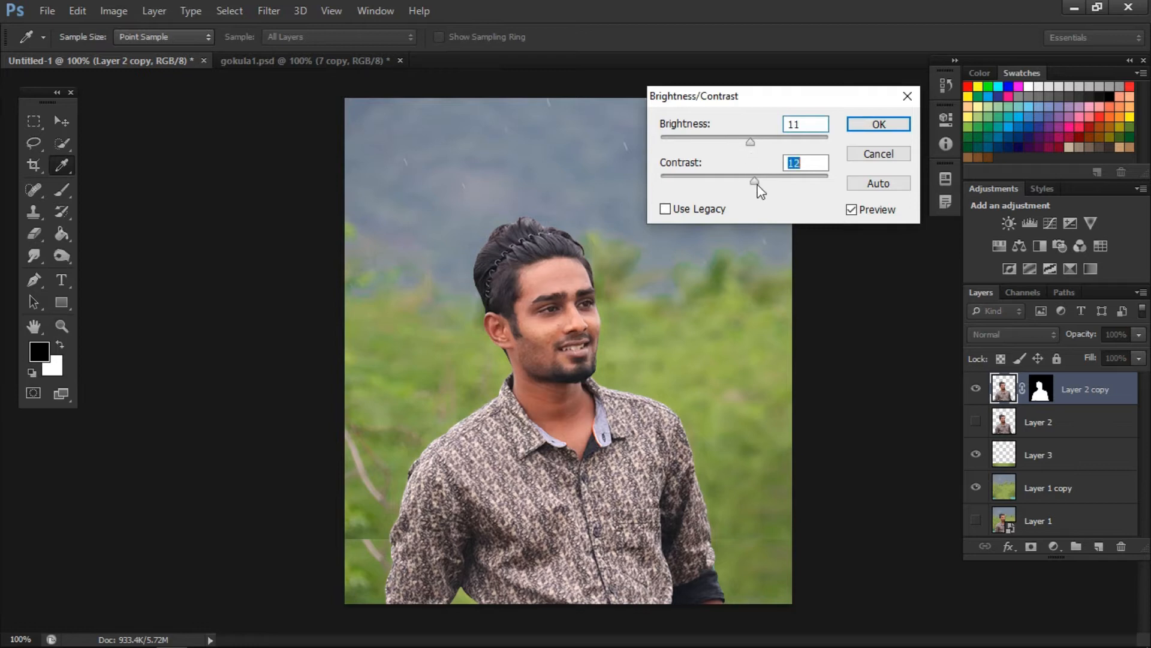
click(878, 124)
- Darken the man's shadows with Levels, setting the black input level to 16
click(129, 13)
mouse_move(128, 54)
click(306, 70)
drag(784, 145, 236, 103)
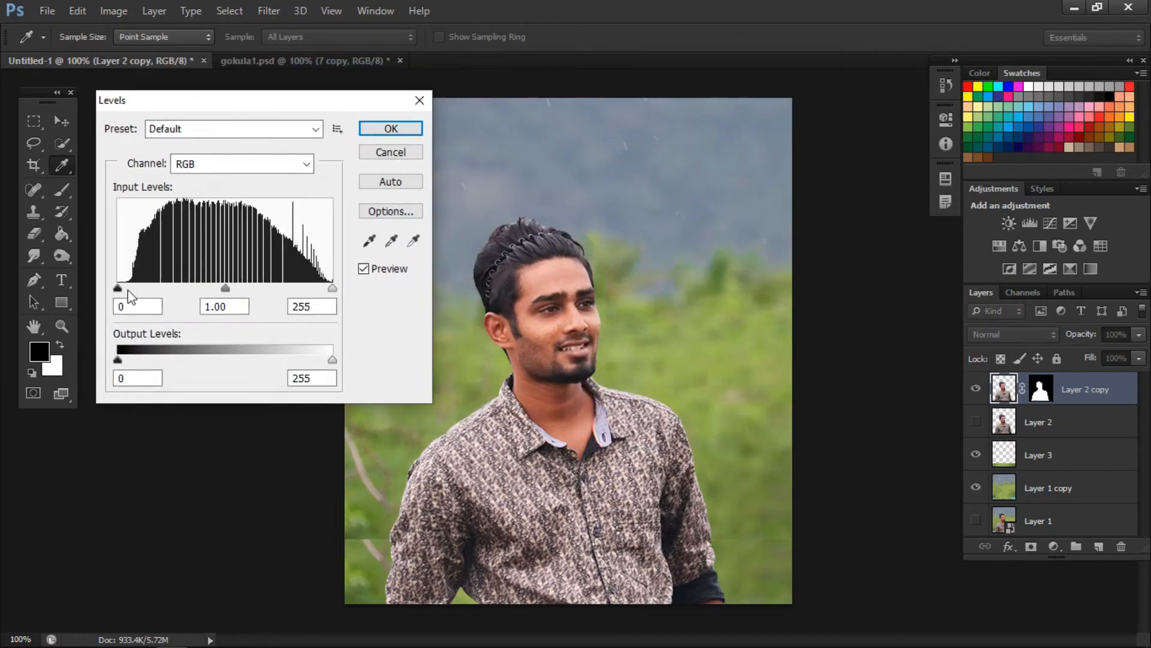
drag(119, 290, 131, 293)
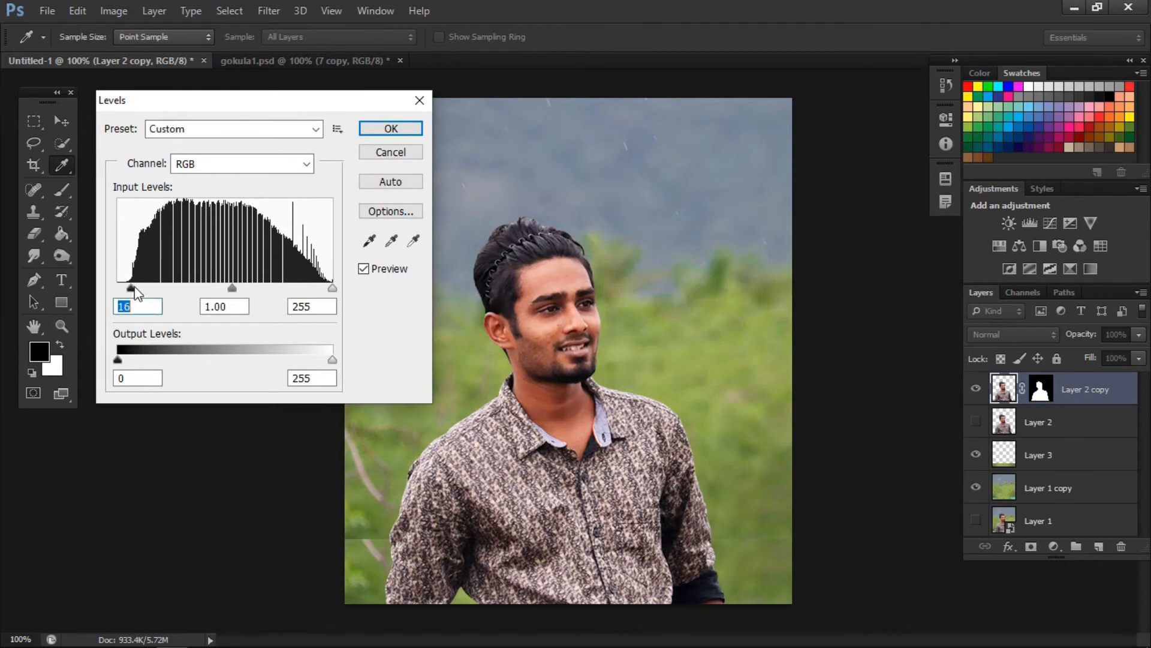
click(371, 129)
key(v)
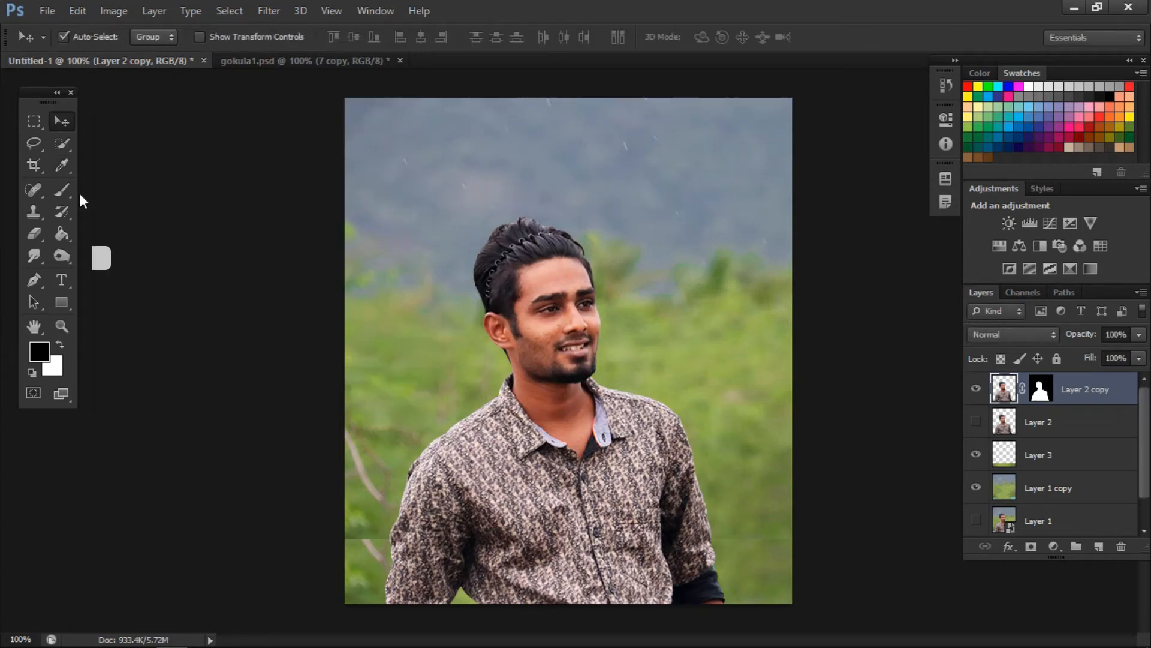
- Duplicate the adjusted man layer and set the Smudge tool's strength to 42%
key(ctrl+j)
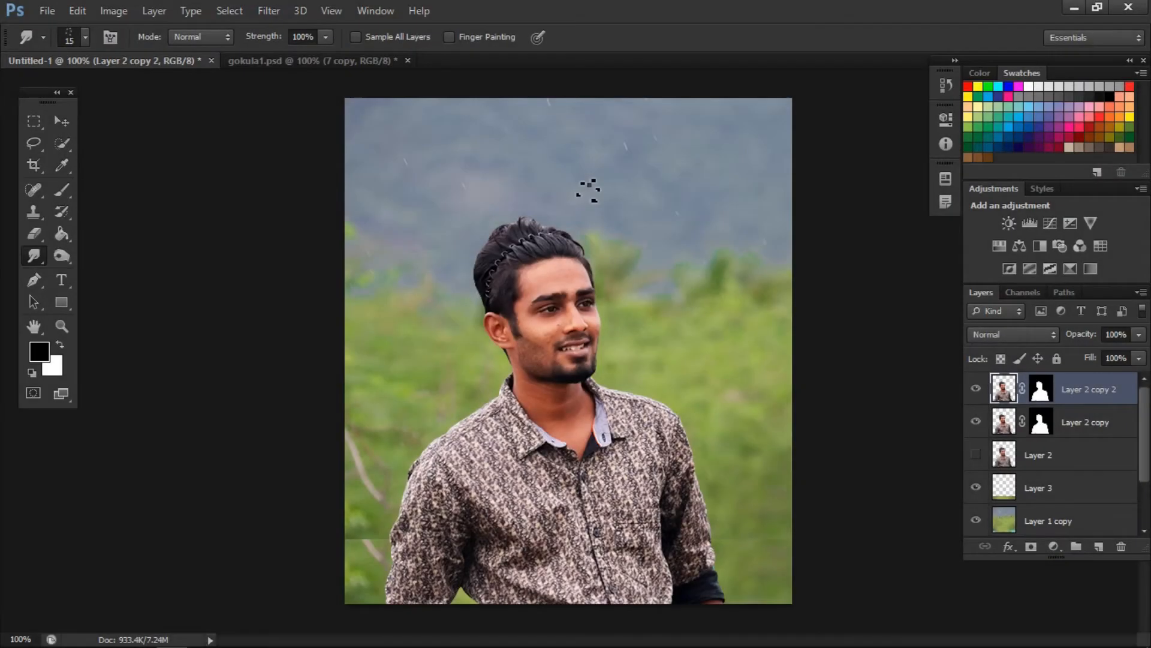
right_click(588, 188)
drag(1063, 541, 1063, 572)
click(642, 576)
click(266, 277)
click(325, 37)
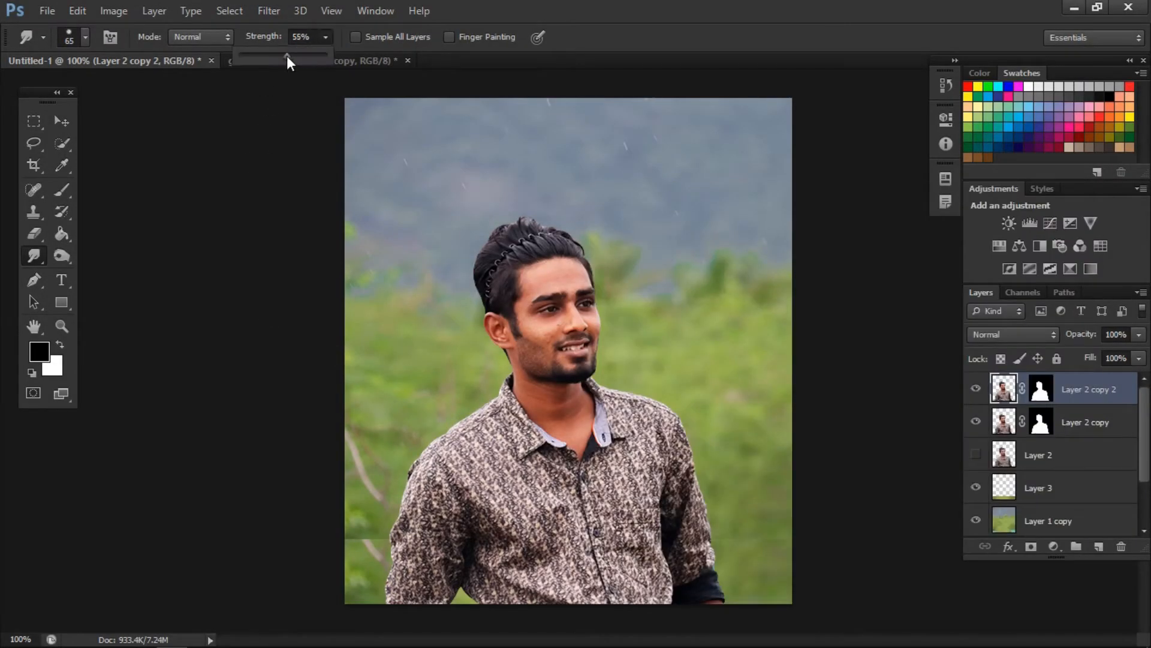
click(568, 293)
key(ctrl+plus)
key(ctrl+plus)
key(ctrl+plus)
key(ctrl+plus)
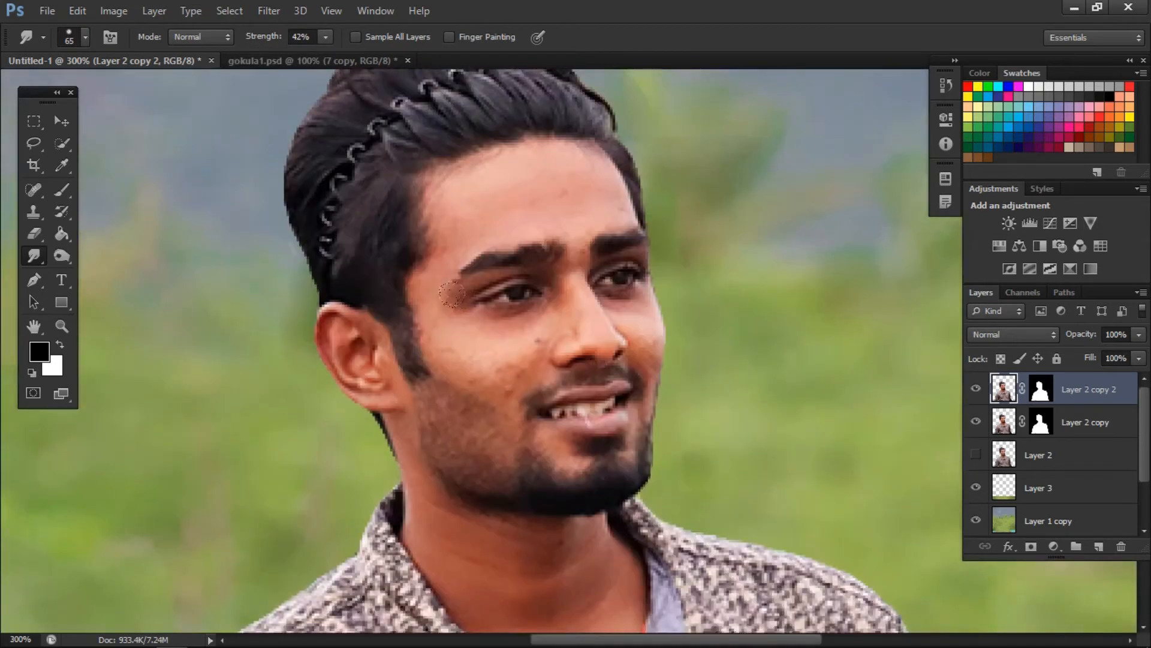
- Apply the Sharpen filter to the duplicated man layer
key(ctrl+plus)
click(269, 11)
mouse_move(288, 260)
click(489, 262)
key(ctrl+plus)
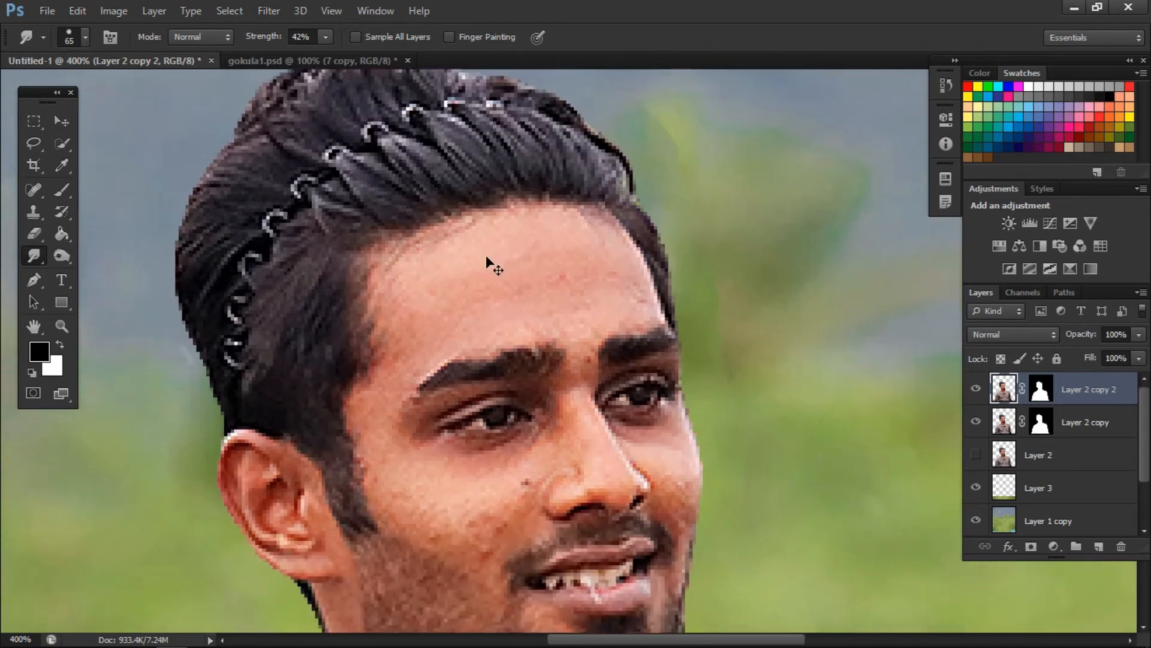
- Smooth the man's face with the Smudge tool, using a brush reduced to about 20 px and a strength of 49%
key(ctrl+minus)
key(bracketleft)
key(bracketleft)
key(bracketleft)
click(326, 37)
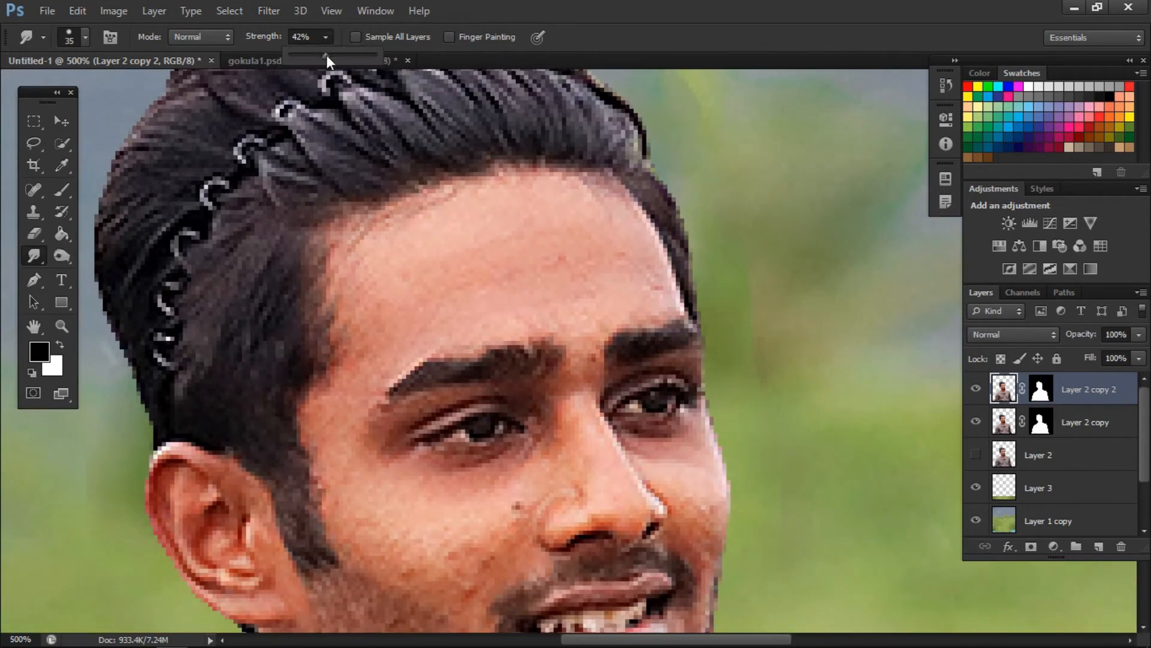
key(bracketleft)
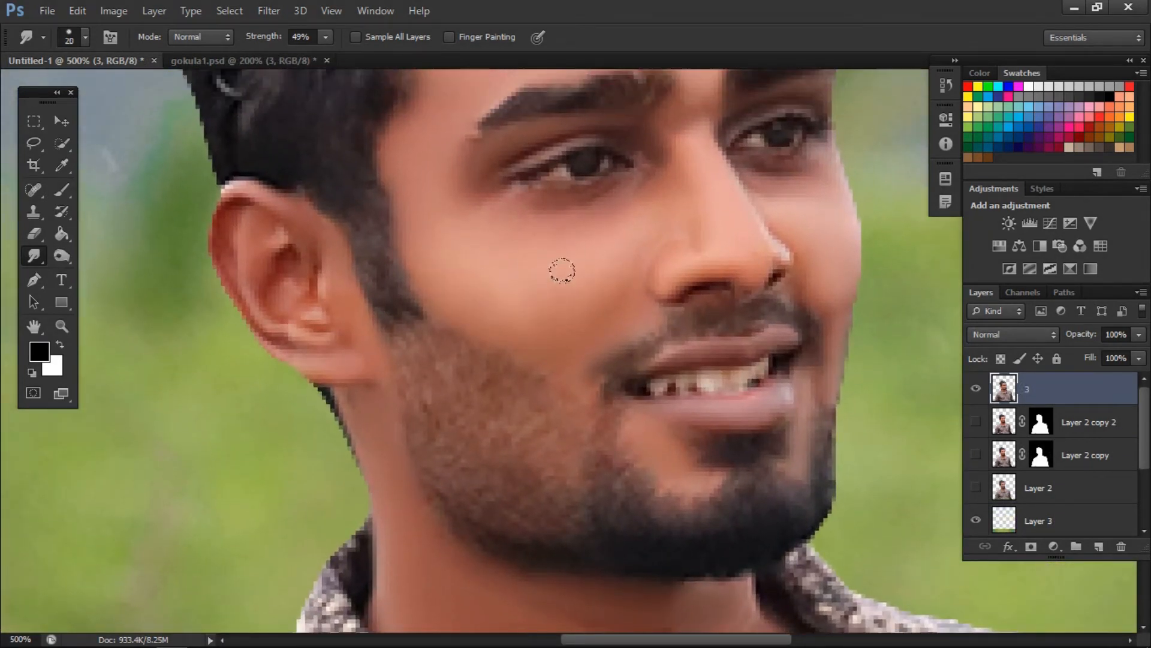
scroll(432, 252, up, 2)
key(bracketright)
scroll(480, 252, up, 1)
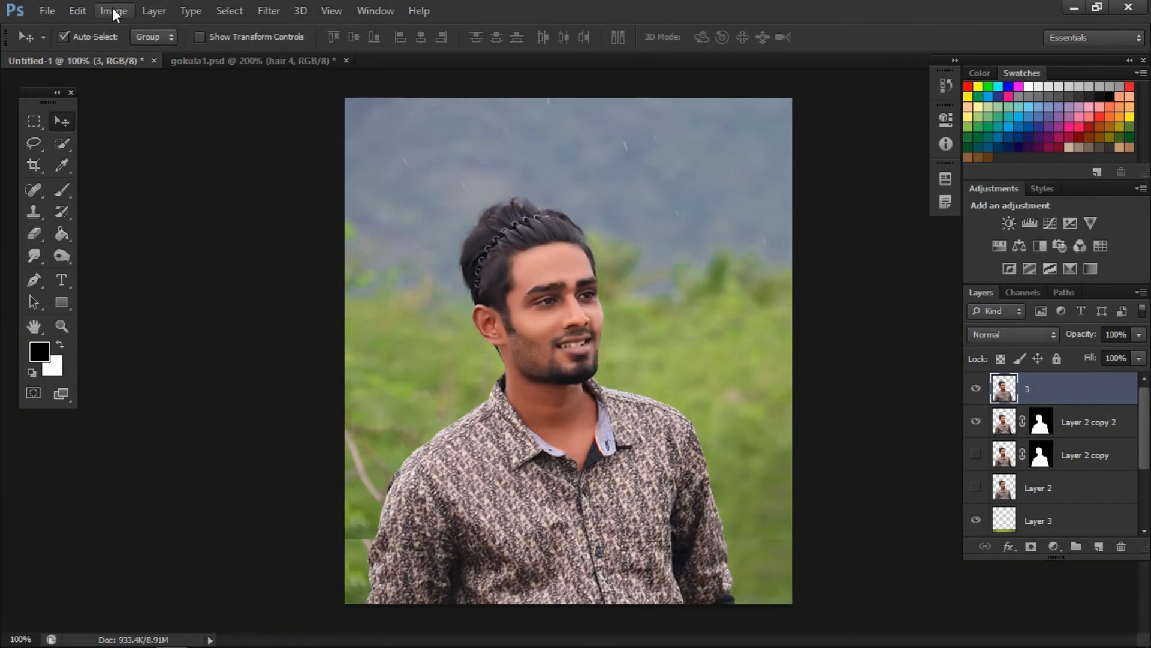
- Adjust the smoothed man layer 3 with Brightness 20 and Contrast 23
click(112, 10)
mouse_move(237, 53)
click(313, 53)
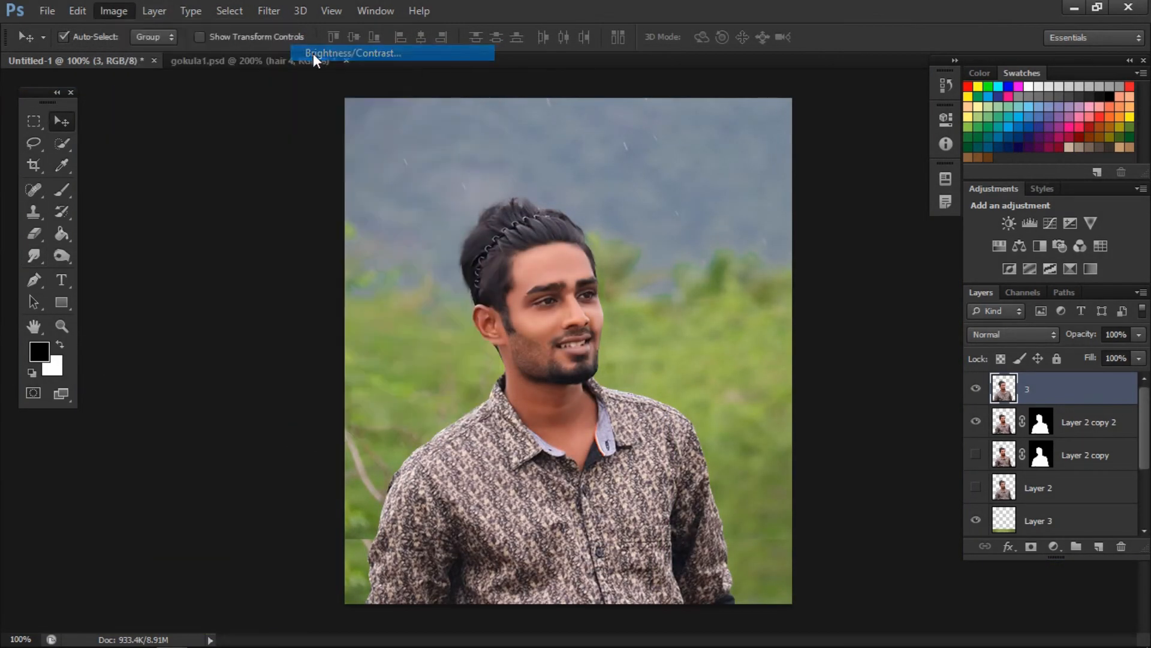
drag(739, 142, 757, 151)
key(Tab)
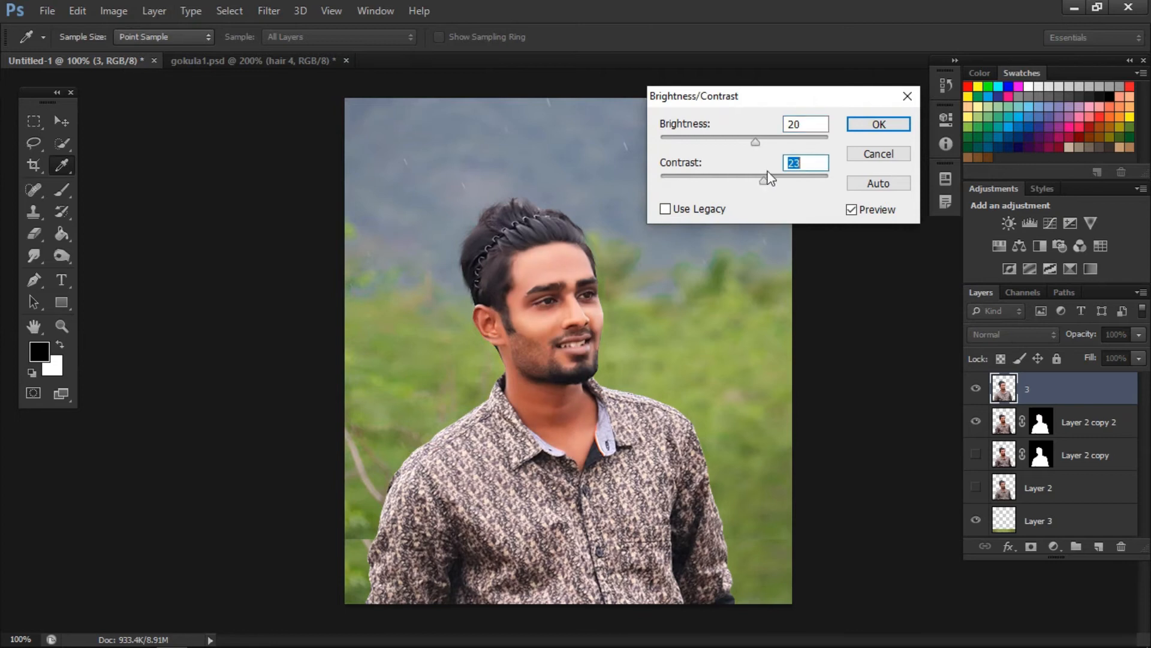
key(Return)
- Apply Curves to layer 3 with an RGB point at input 189, output 185
click(113, 10)
mouse_move(134, 53)
click(324, 86)
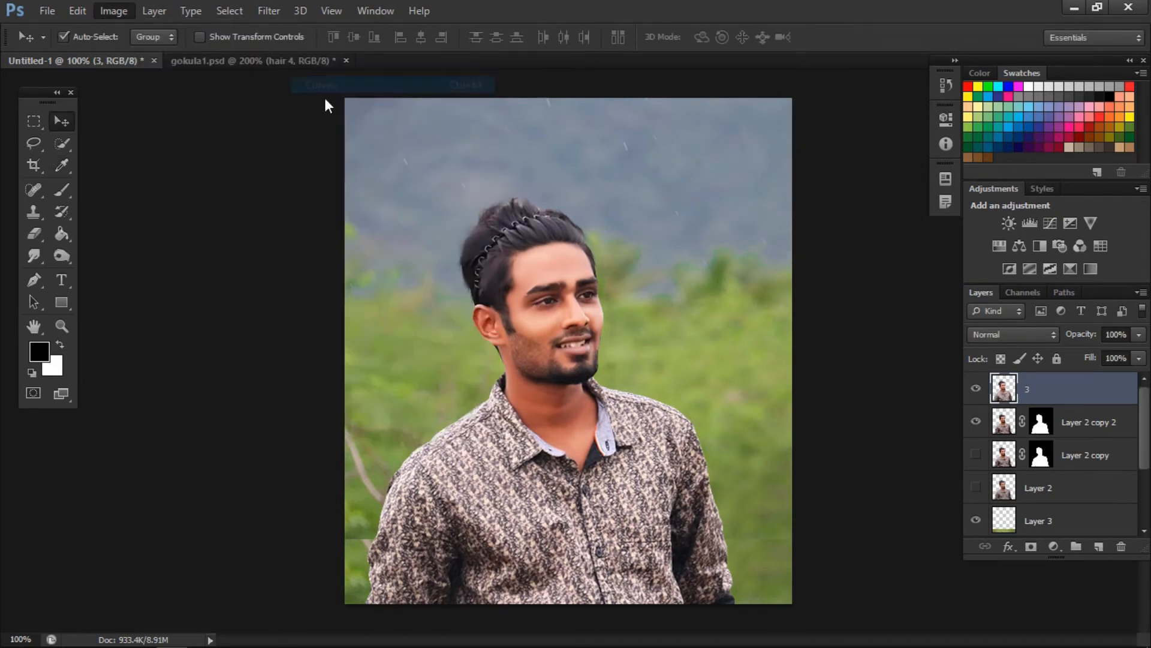
drag(990, 184, 990, 188)
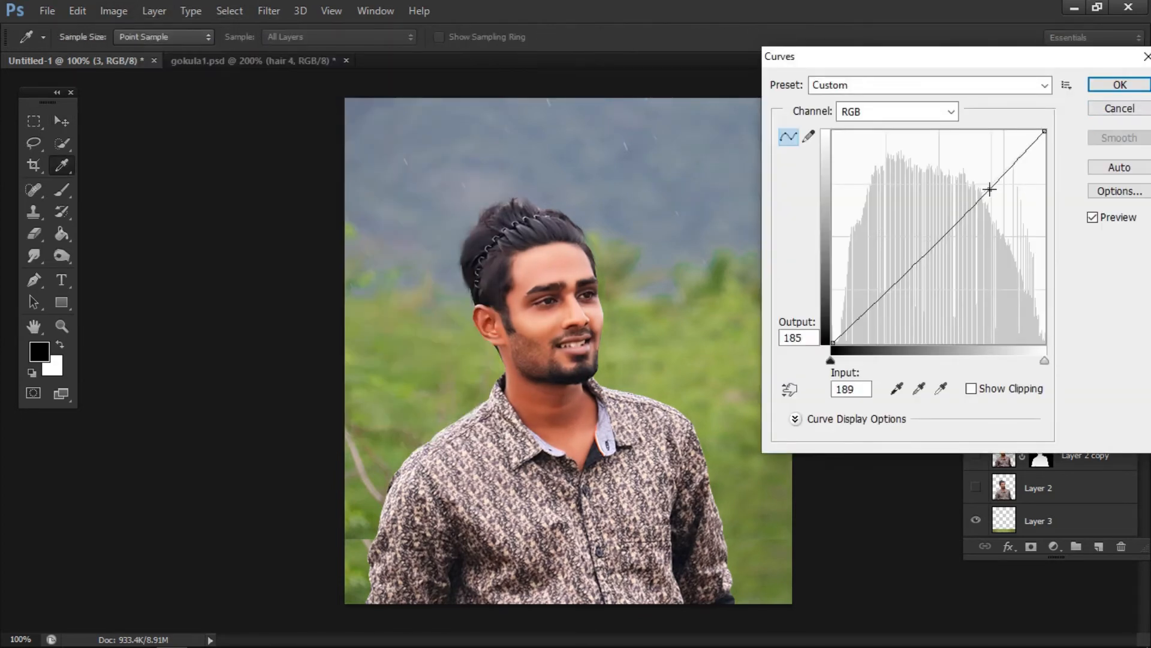
click(1120, 84)
- Apply Levels to layer 3 with the black input level set to 4
click(120, 10)
mouse_move(144, 52)
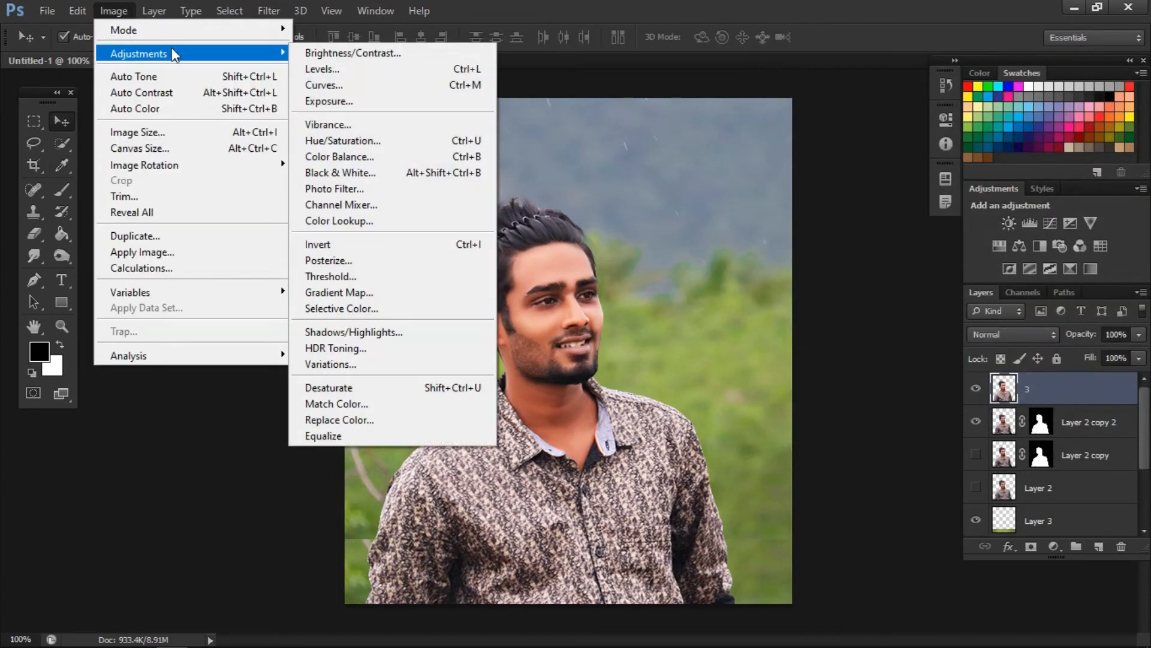
click(329, 69)
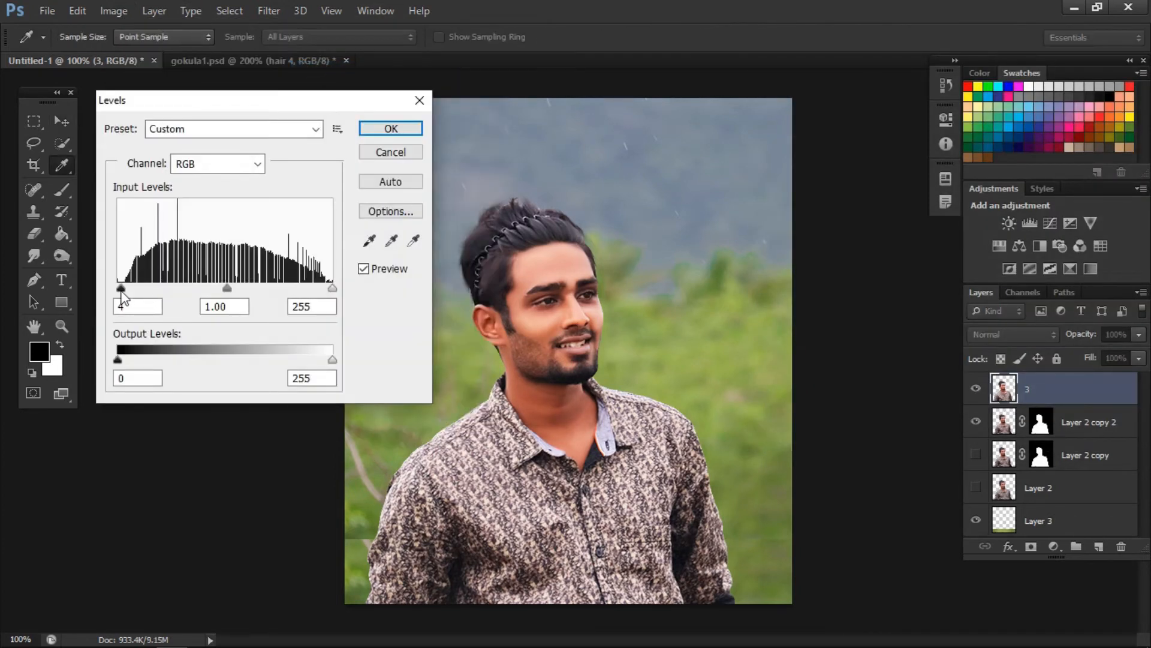
click(387, 133)
key(v)
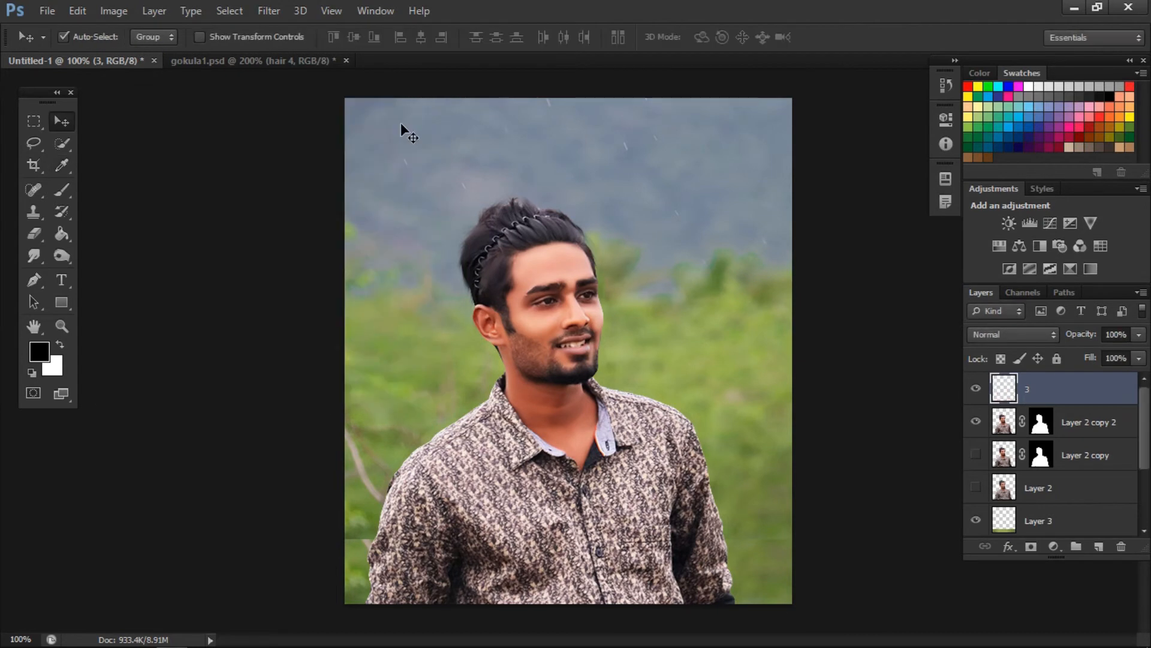
- Hide the man's layers and merge Layer 3 down into Layer 1 copy
click(976, 388)
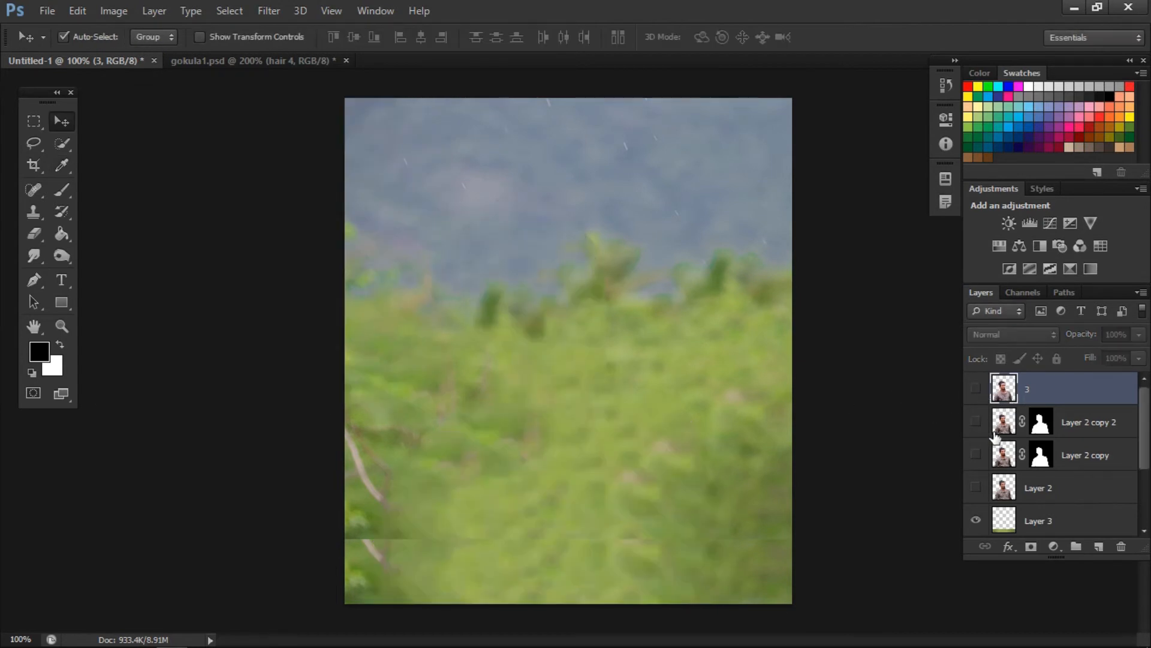
scroll(1025, 450, down, 2)
click(1044, 423)
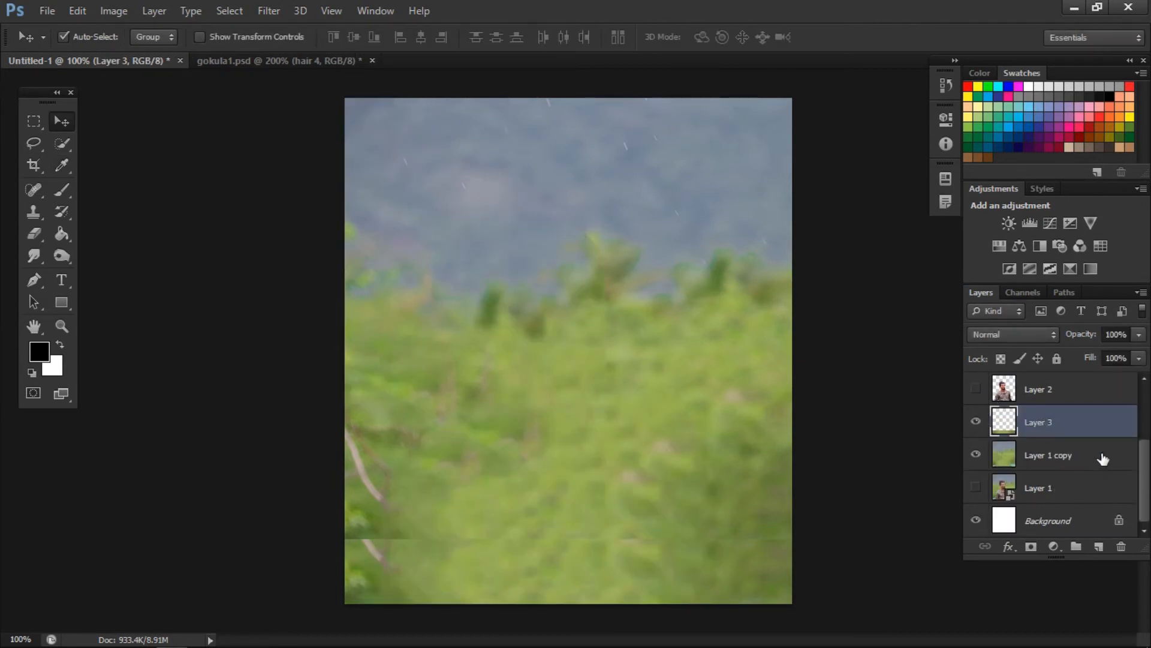
key(ctrl+e)
click(976, 455)
click(977, 455)
- Adjust the merged background layer with Brightness 14 and Contrast 15
click(114, 11)
mouse_move(138, 53)
click(326, 48)
drag(747, 139, 752, 180)
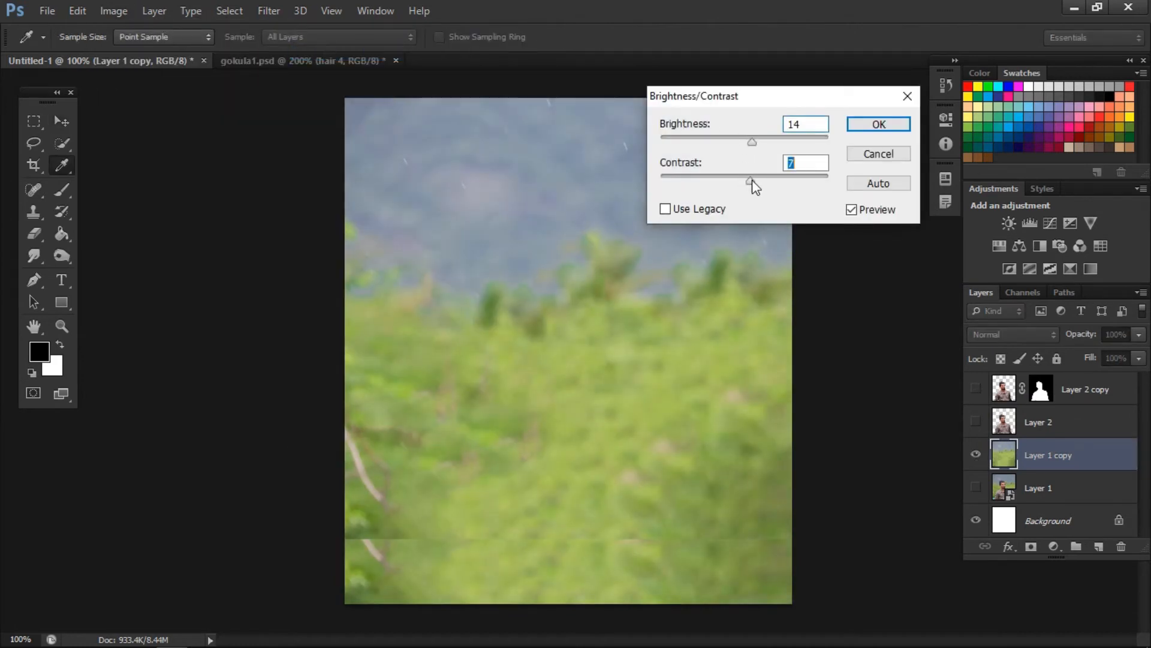
click(879, 124)
- Apply Levels to the background layer with the black input level set to 34
click(114, 11)
mouse_move(144, 53)
click(306, 69)
drag(120, 289, 138, 288)
drag(248, 103, 175, 102)
drag(43, 288, 53, 289)
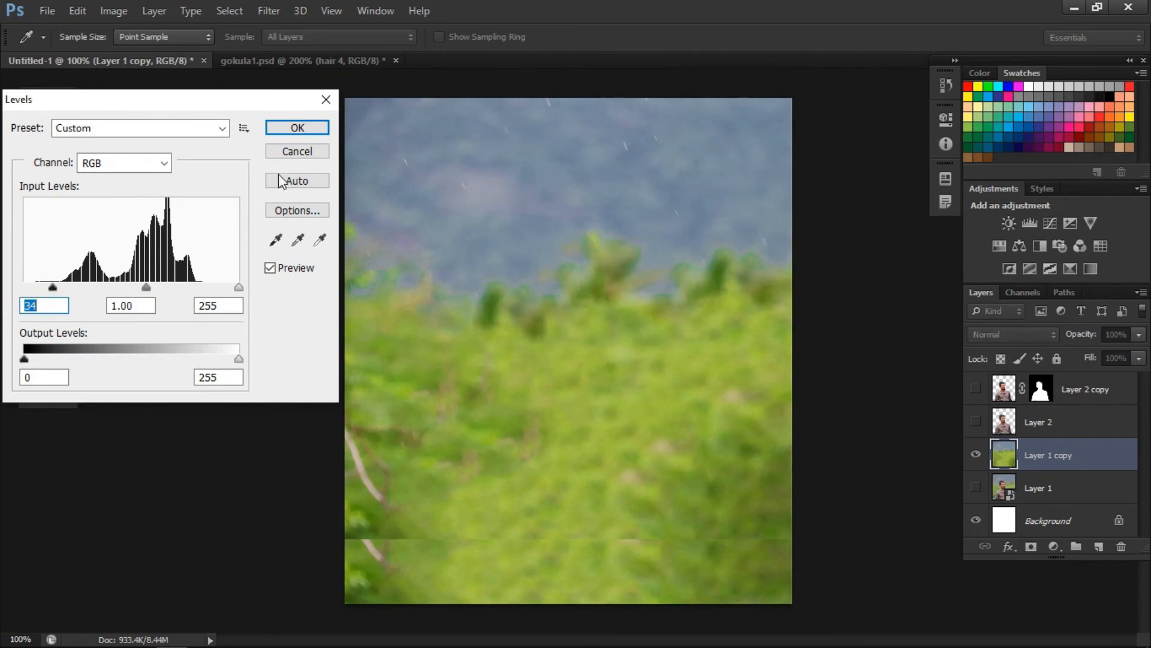
click(292, 130)
- Darken the background layer slightly by pulling the middle of its RGB curve down in Curves
click(114, 12)
mouse_move(113, 57)
click(316, 86)
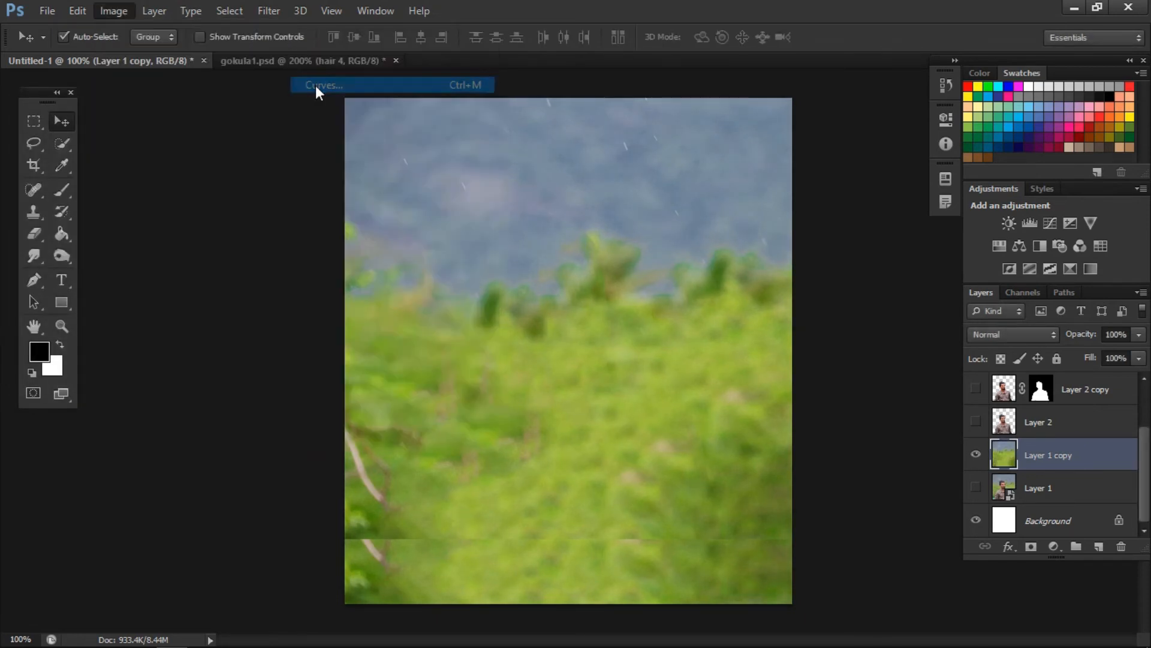
drag(905, 70, 94, 74)
drag(160, 208, 161, 216)
click(303, 91)
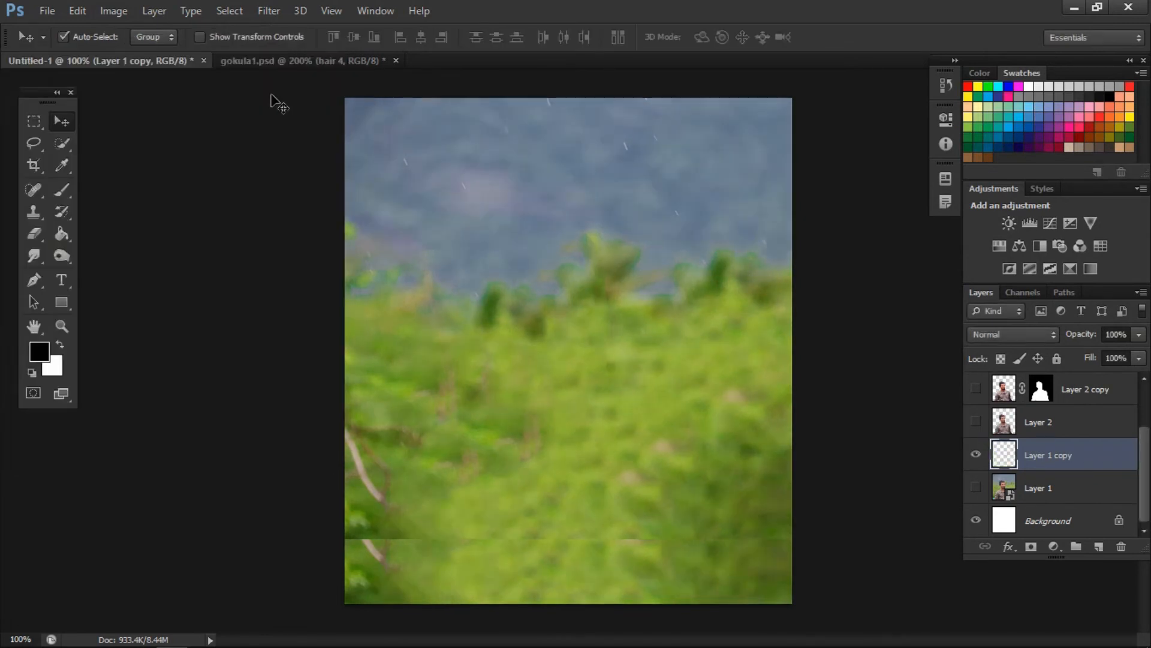
- Duplicate the adjusted background layer and increase the copy's color saturation with the Vibrance adjustment
key(ctrl+j)
click(113, 11)
mouse_move(134, 53)
click(380, 123)
drag(825, 156, 942, 119)
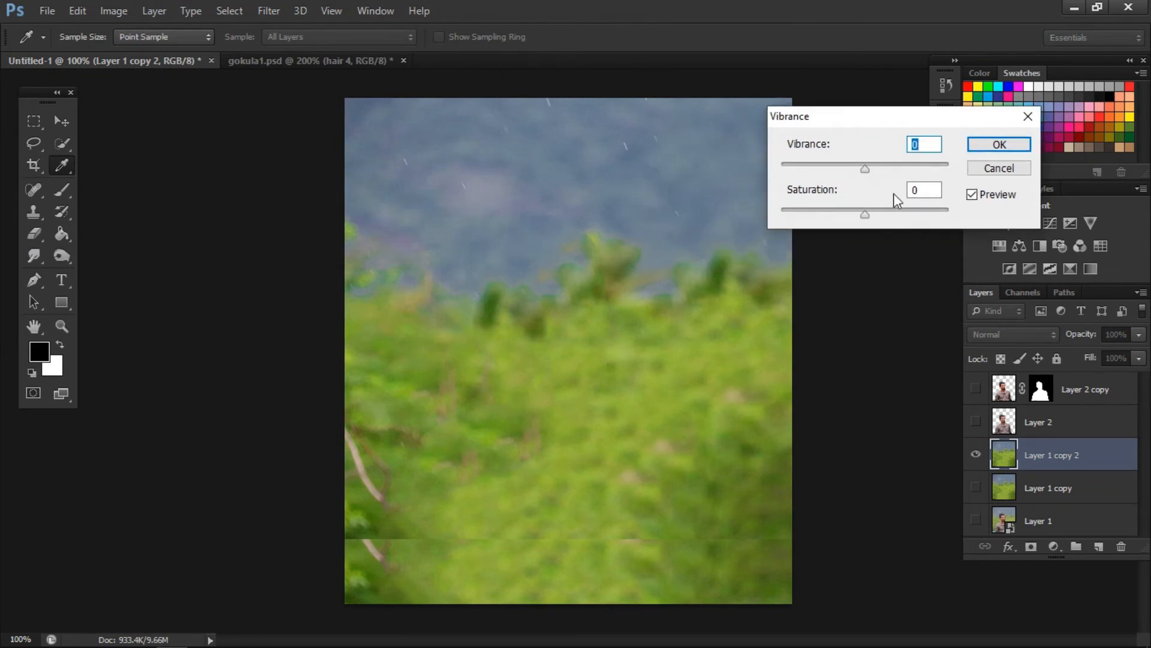
click(872, 214)
click(984, 147)
click(113, 10)
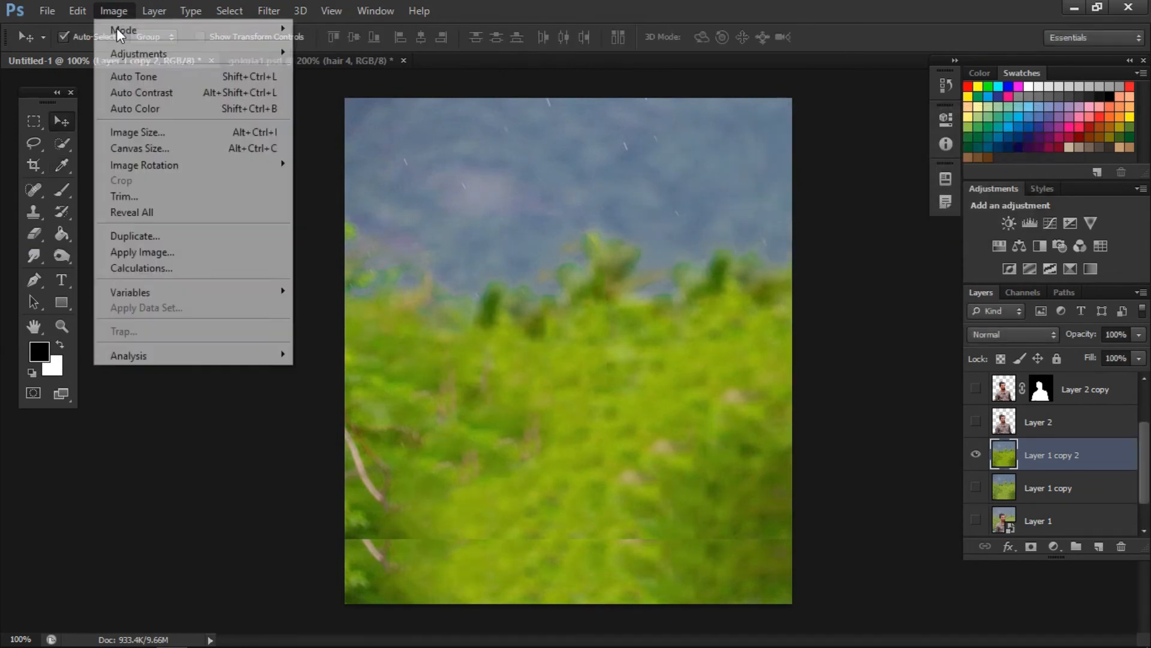
mouse_move(138, 53)
click(340, 156)
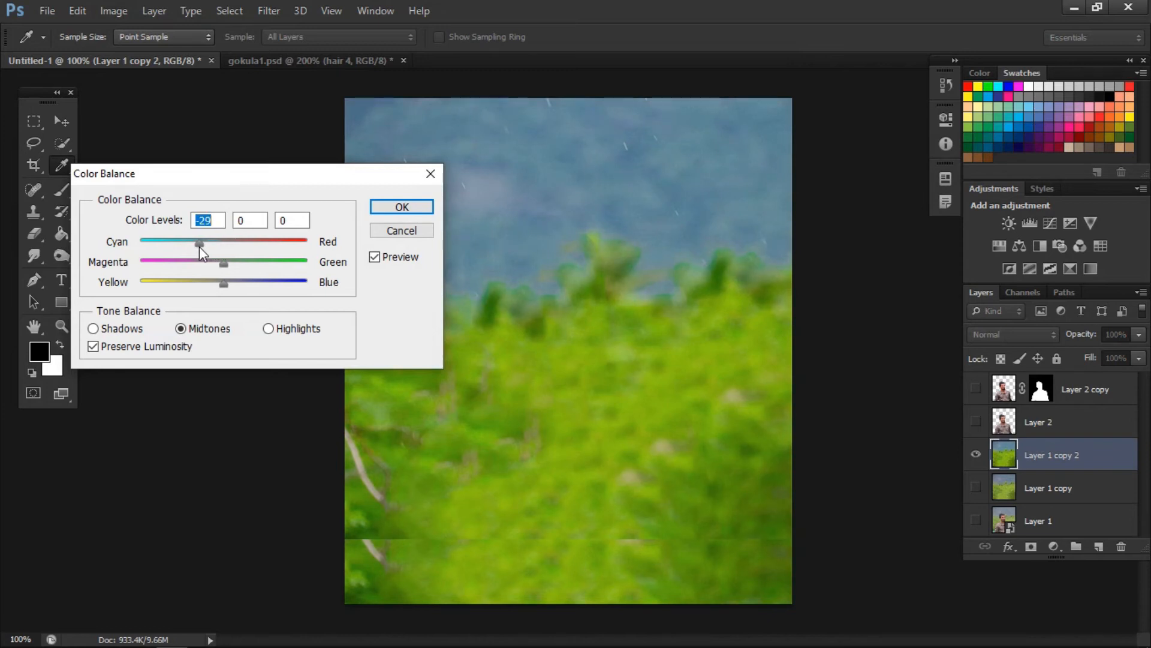
drag(229, 267, 237, 262)
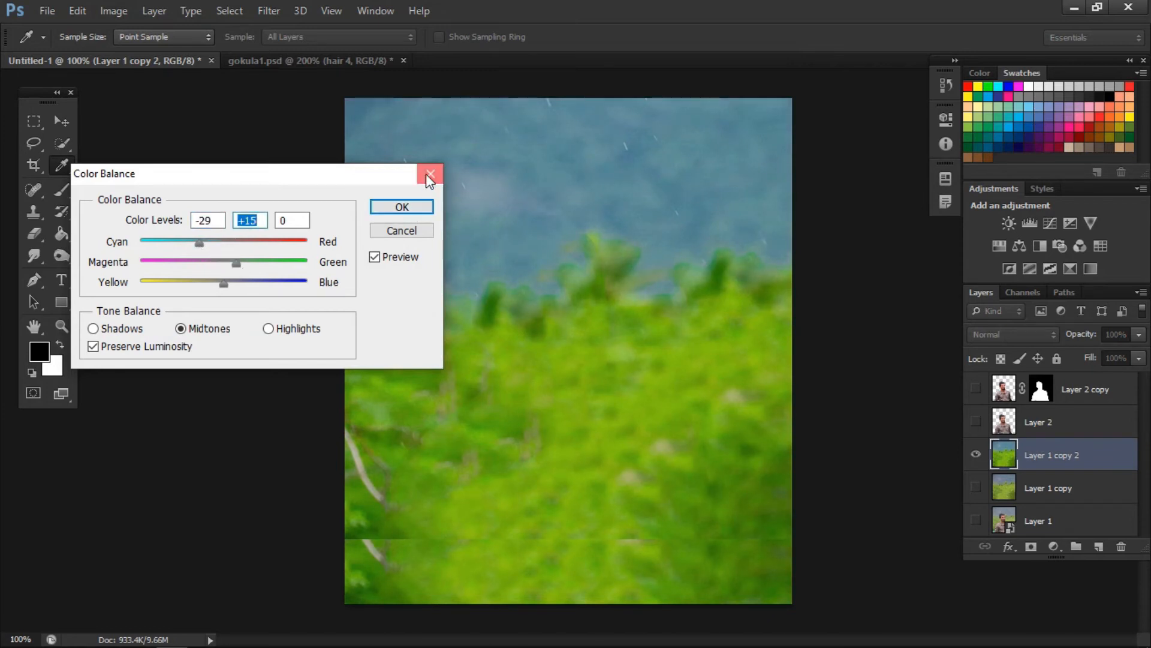
click(430, 174)
- Select the hills and treetops in the upper part of the background and shift them toward cyan with Color Balance
click(39, 125)
drag(343, 96, 822, 313)
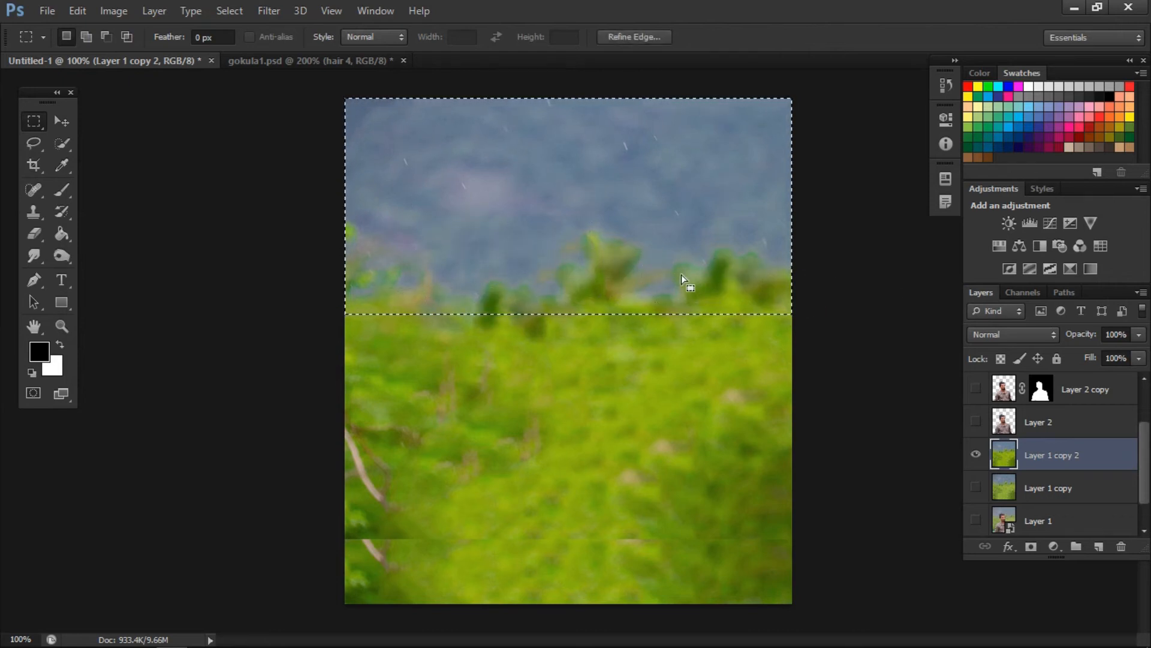
key(ctrl+b)
mouse_move(210, 245)
mouse_down()
mouse_move(200, 246)
mouse_move(239, 286)
mouse_move(217, 291)
mouse_move(217, 265)
mouse_up()
click(400, 206)
key(m)
click(394, 222)
key(ctrl+z)
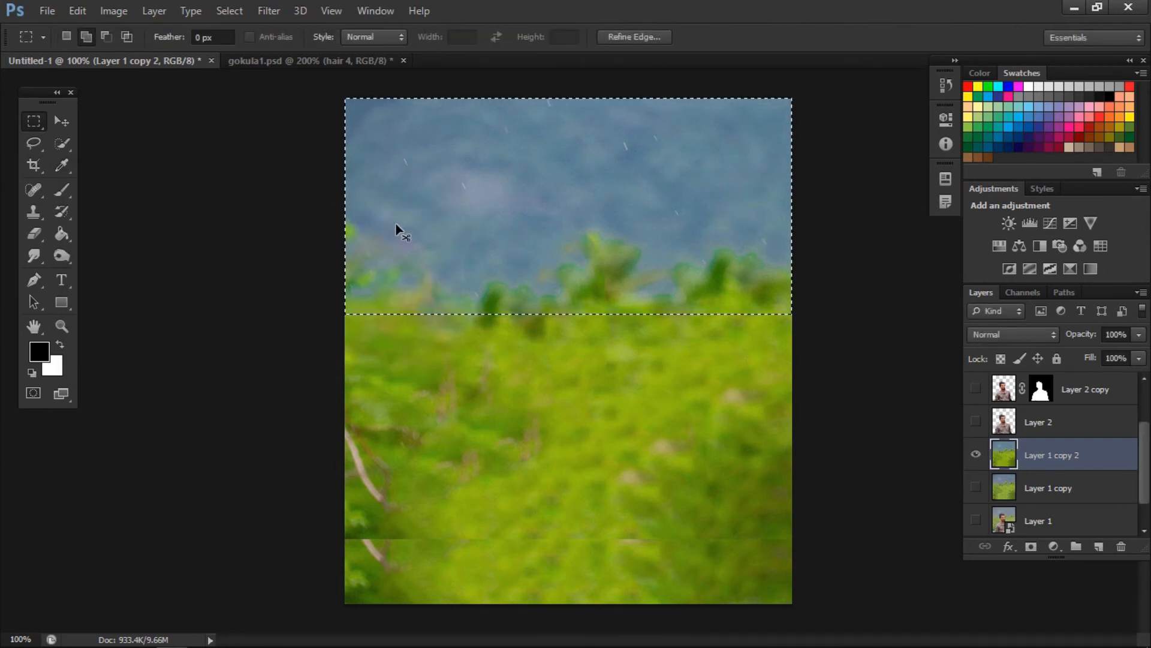
- Invert the selection to the lower greenery, apply Color Balance levels -20, +15, +14 to its midtones, and deselect
key(ctrl+b)
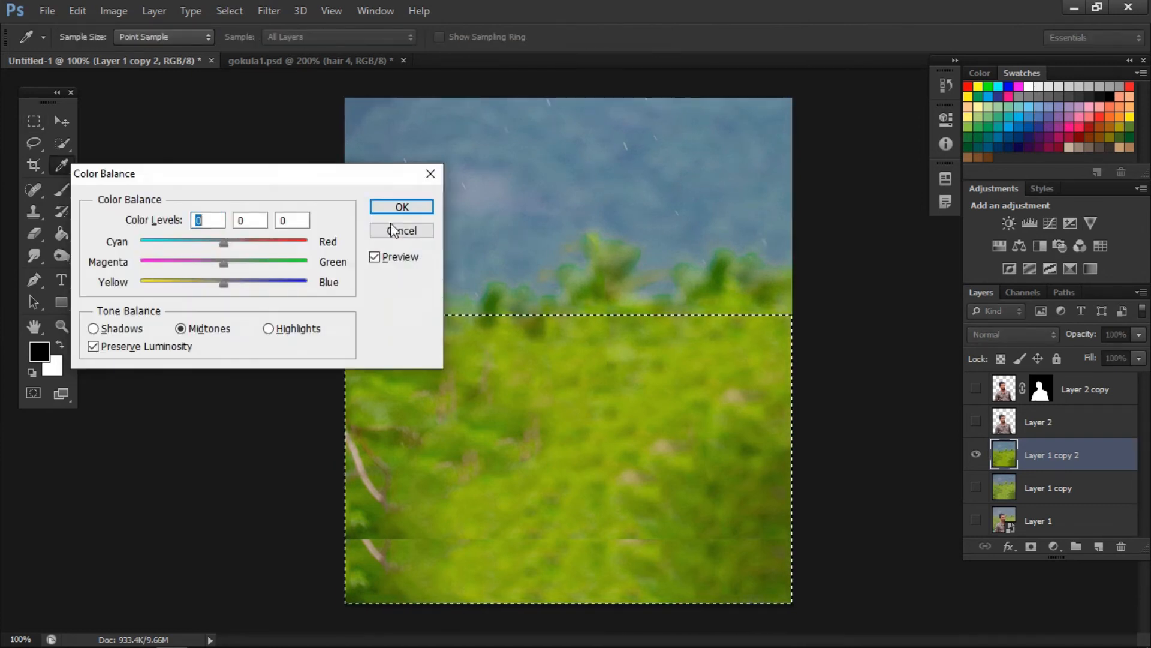
mouse_move(224, 241)
mouse_down()
mouse_move(215, 241)
mouse_move(236, 265)
mouse_move(207, 241)
mouse_up()
drag(236, 282, 239, 282)
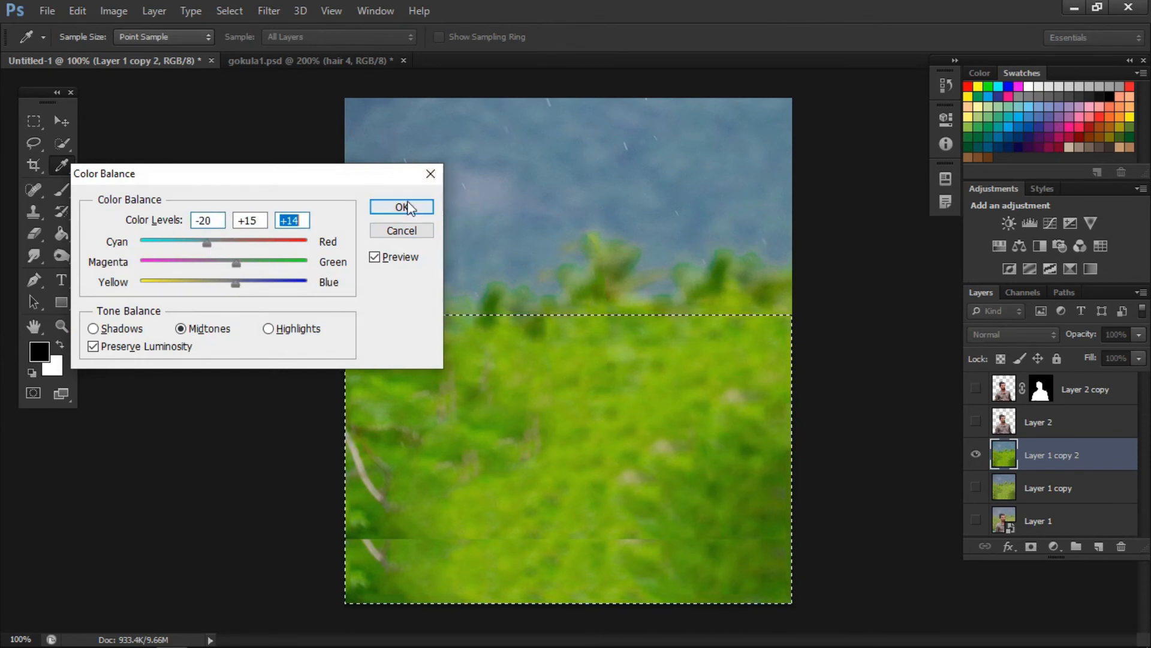
click(402, 207)
key(m)
key(ctrl+d)
- Show the man's layer 3 again over the recolored background
scroll(1020, 445, up, 2)
click(976, 389)
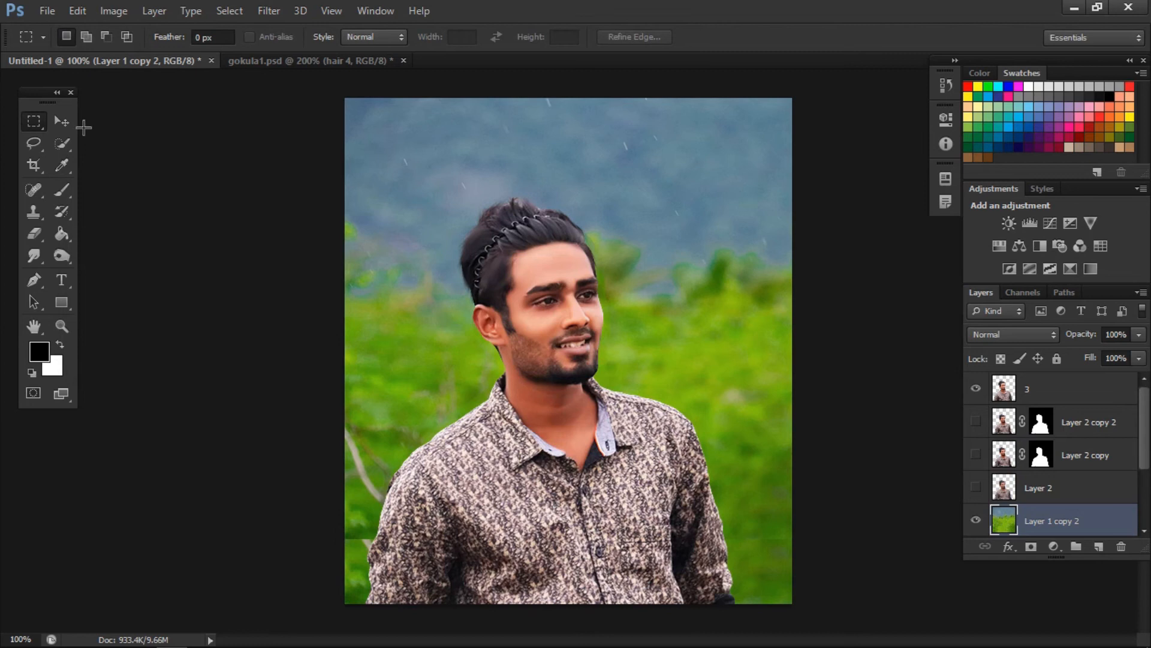
click(61, 121)
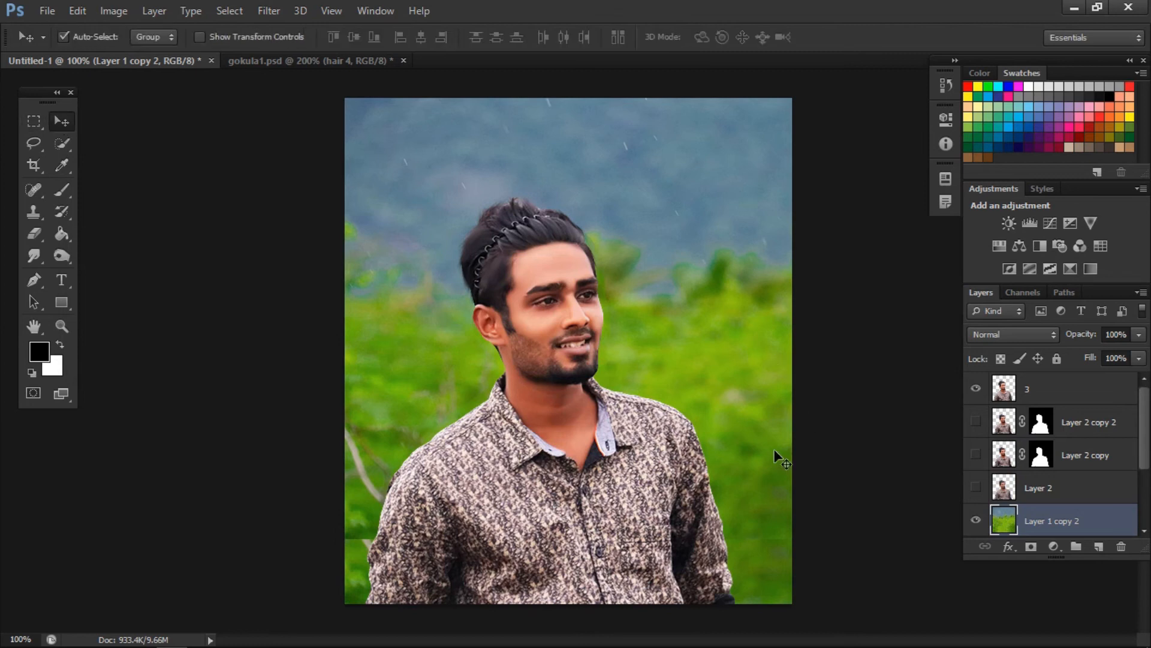
mouse_move(1015, 487)
mouse_down()
mouse_move(1014, 530)
mouse_move(1007, 470)
mouse_up()
key(ctrl+minus)
- On a new layer above layer 3, paint soft white haze over the sky with a 500 px brush at 18% opacity
click(1070, 399)
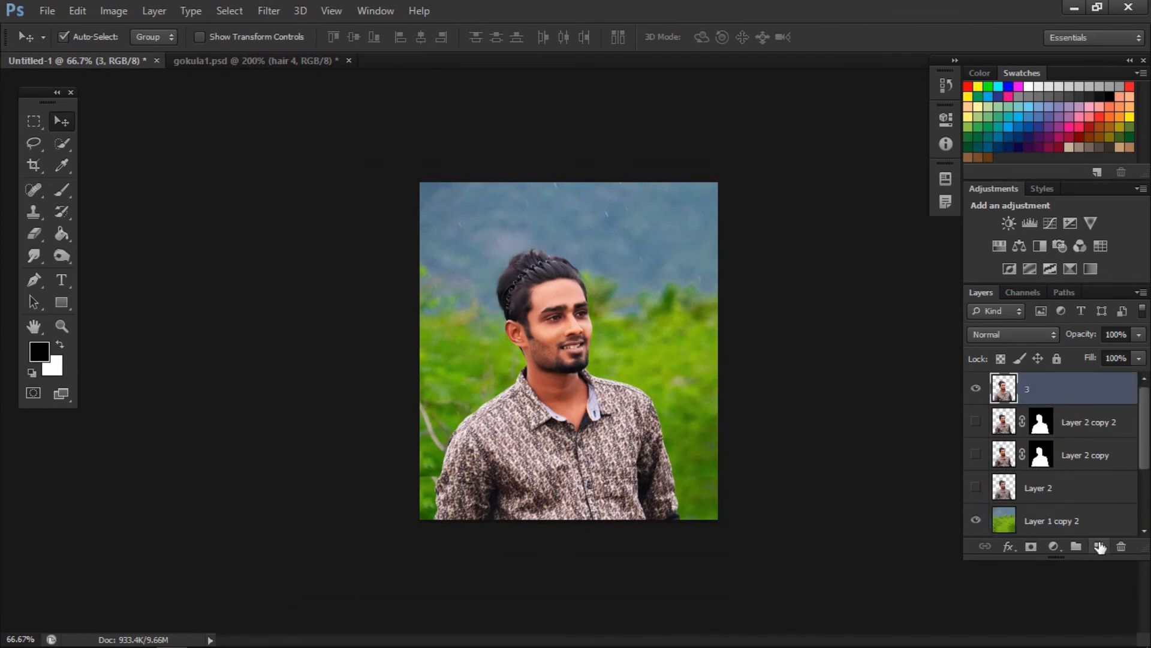
click(1099, 546)
click(55, 191)
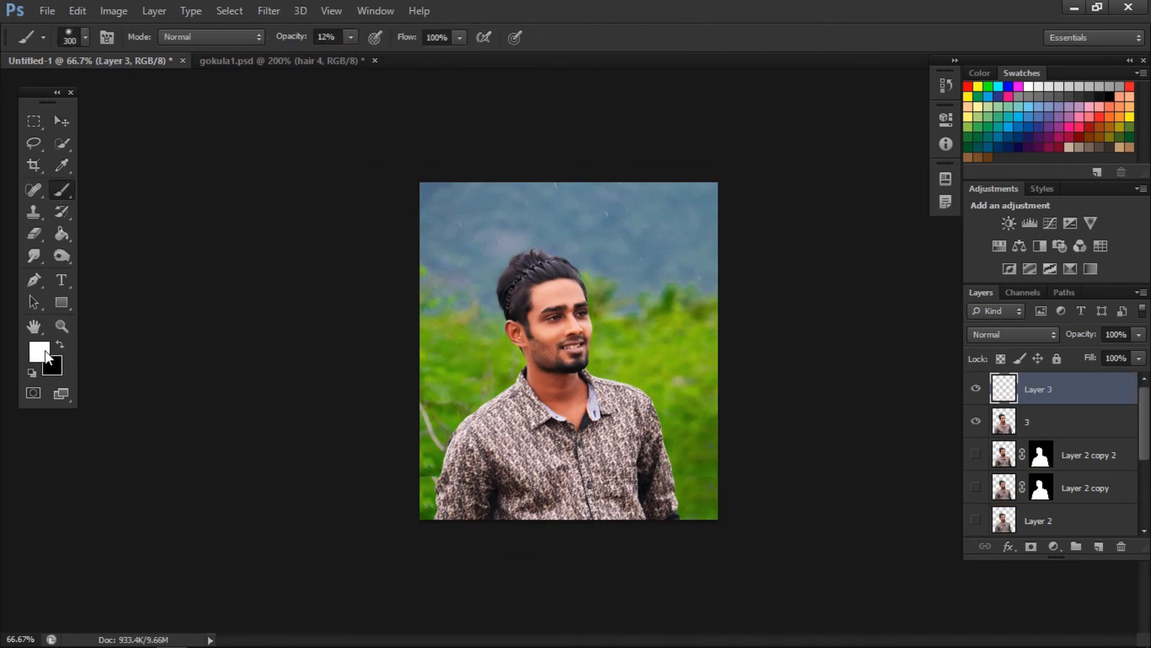
click(47, 358)
click(990, 323)
click(351, 37)
key(bracketright)
key(bracketright)
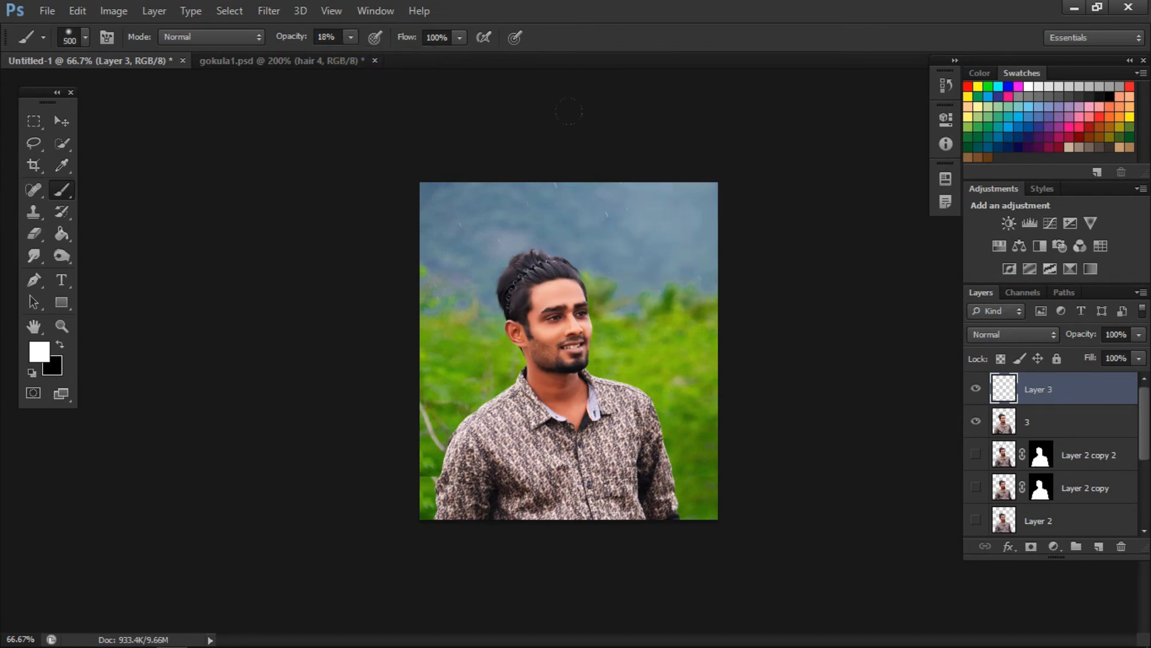
click(670, 220)
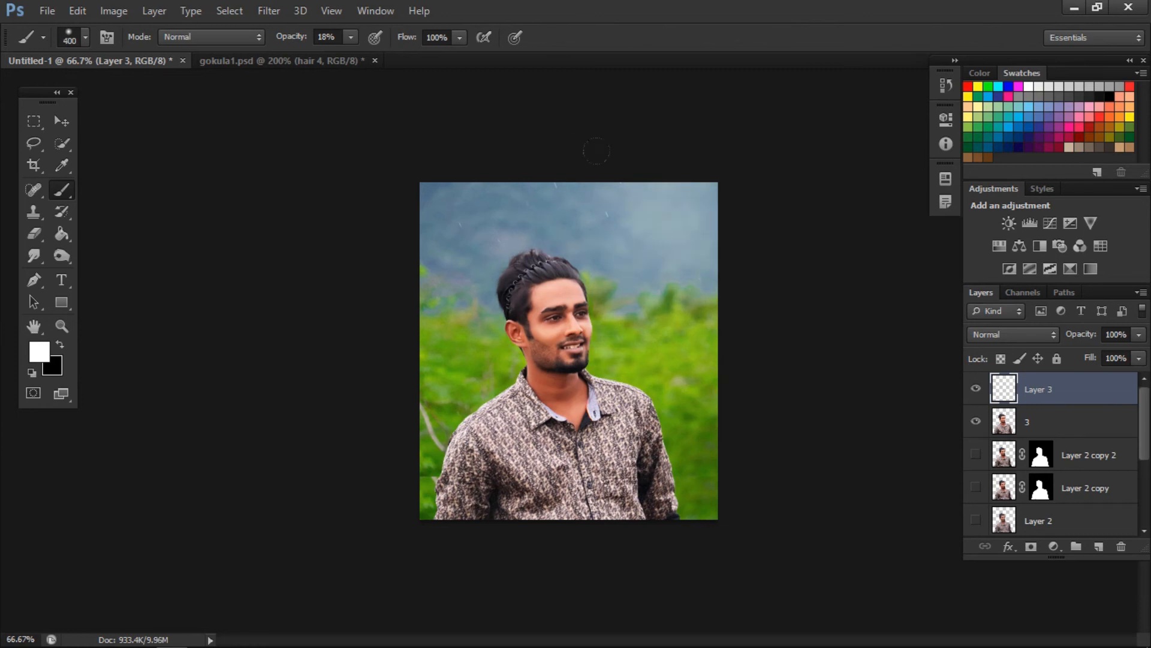
click(633, 231)
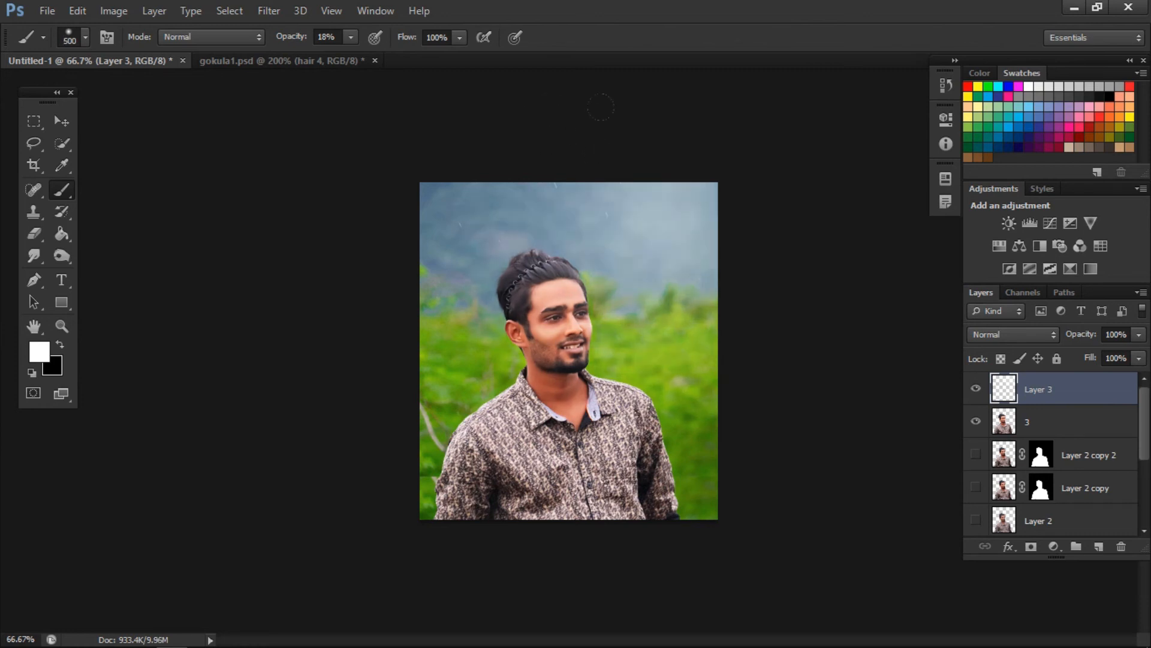
click(702, 226)
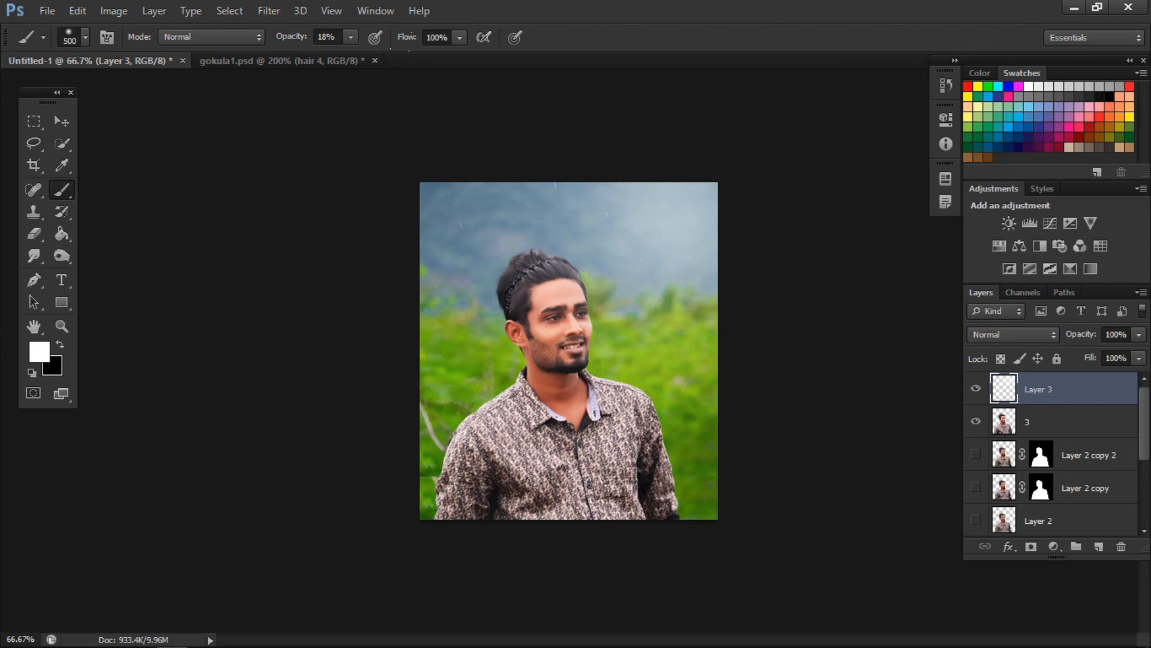
click(480, 127)
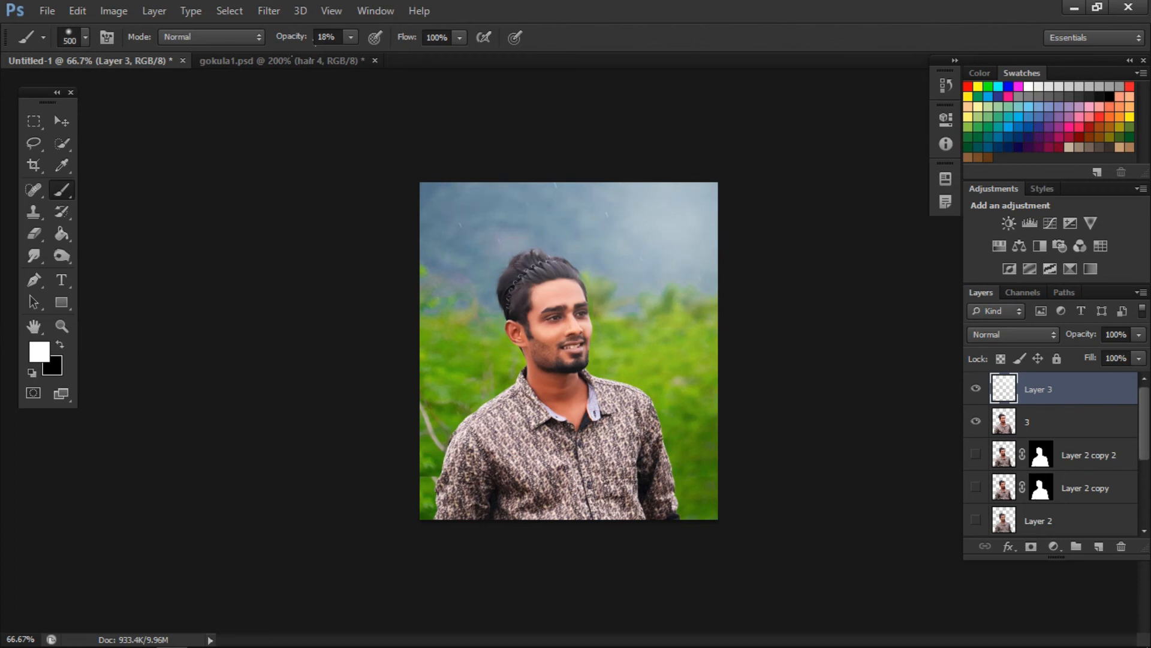
click(402, 162)
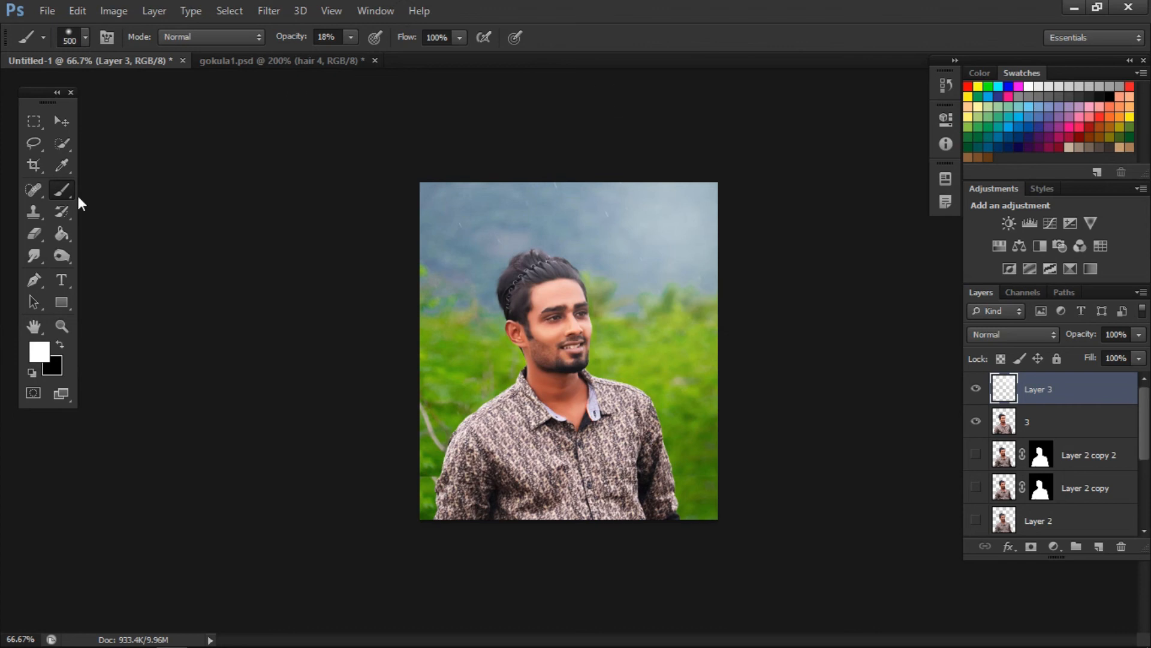
- Hide the haze layer and the man's layer, and apply a 3 px Field Blur to Layer 1 copy 2
click(62, 122)
click(977, 389)
click(977, 389)
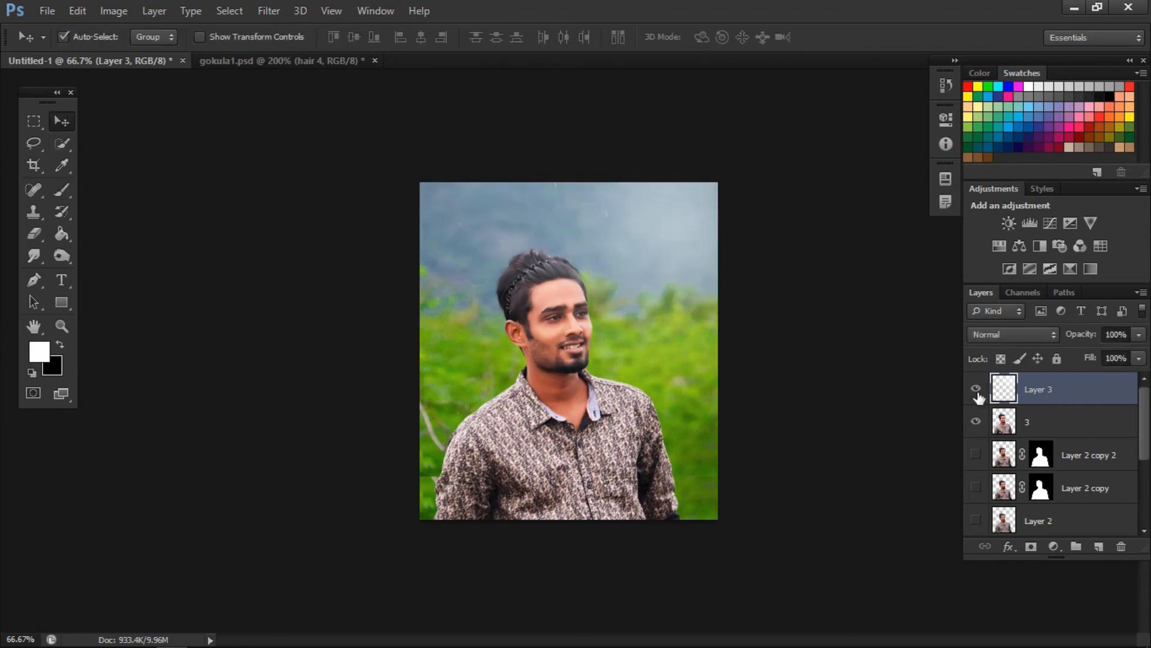
drag(976, 391, 976, 422)
scroll(1030, 431, down, 2)
click(1045, 485)
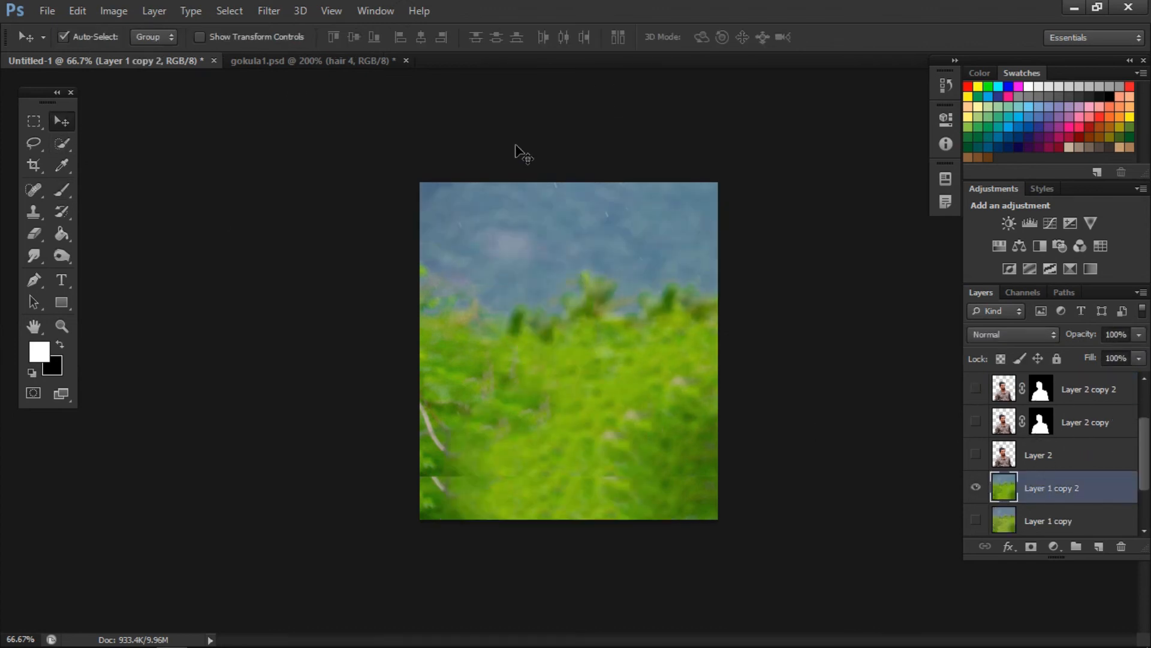
click(265, 12)
mouse_move(288, 180)
click(522, 176)
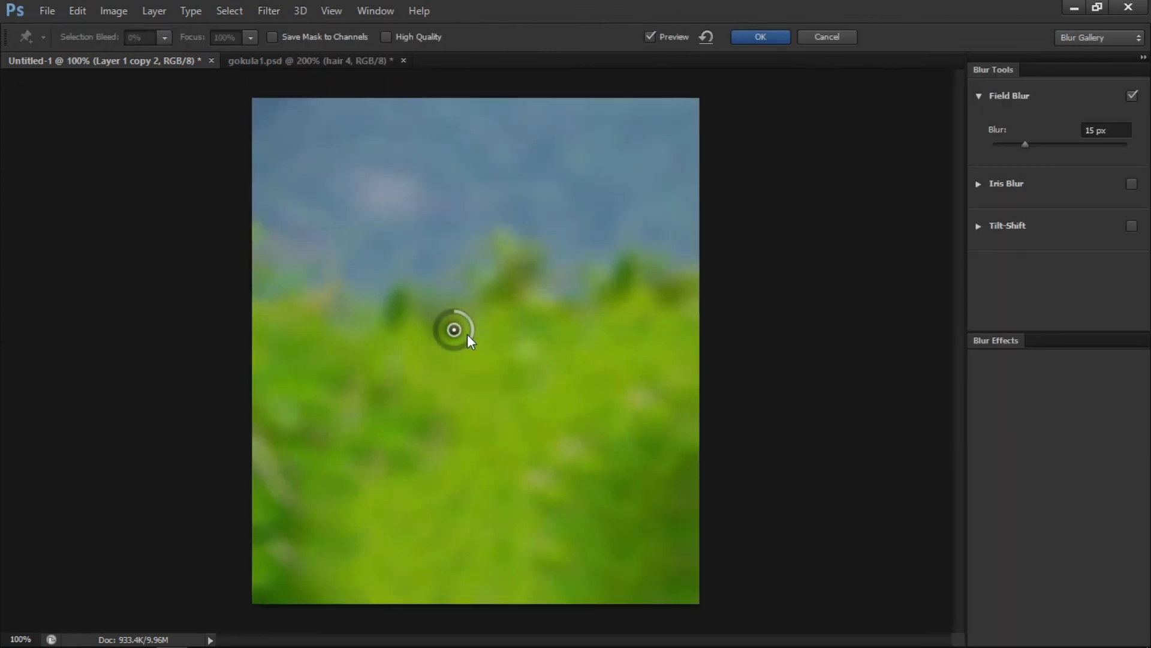
drag(471, 328, 469, 323)
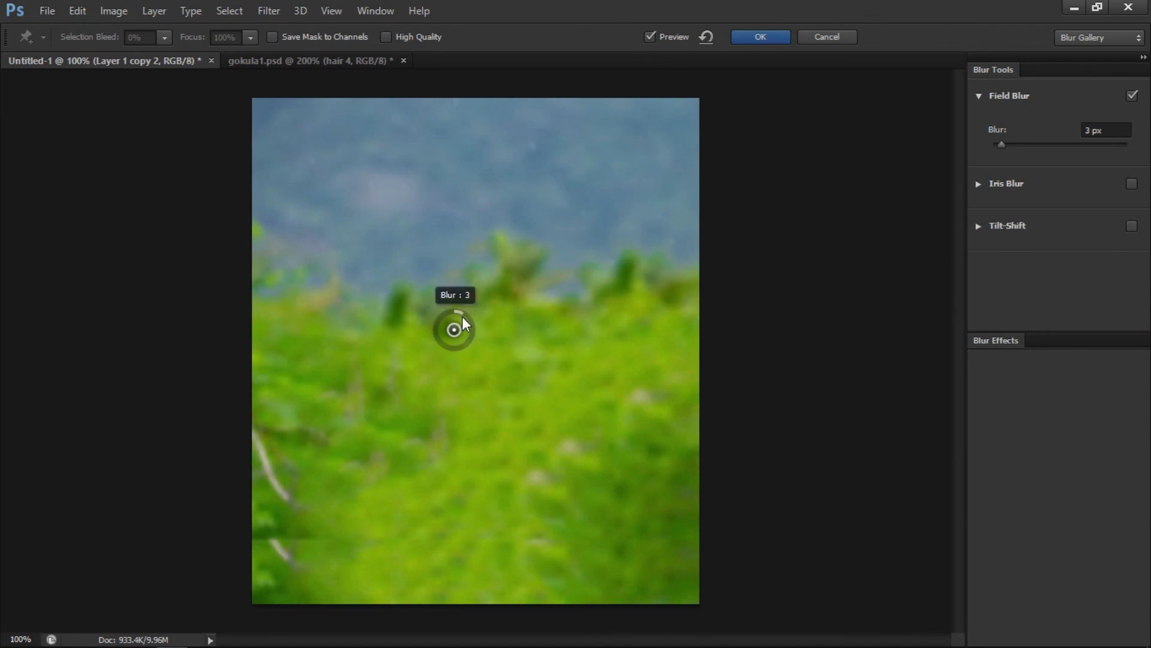
click(764, 37)
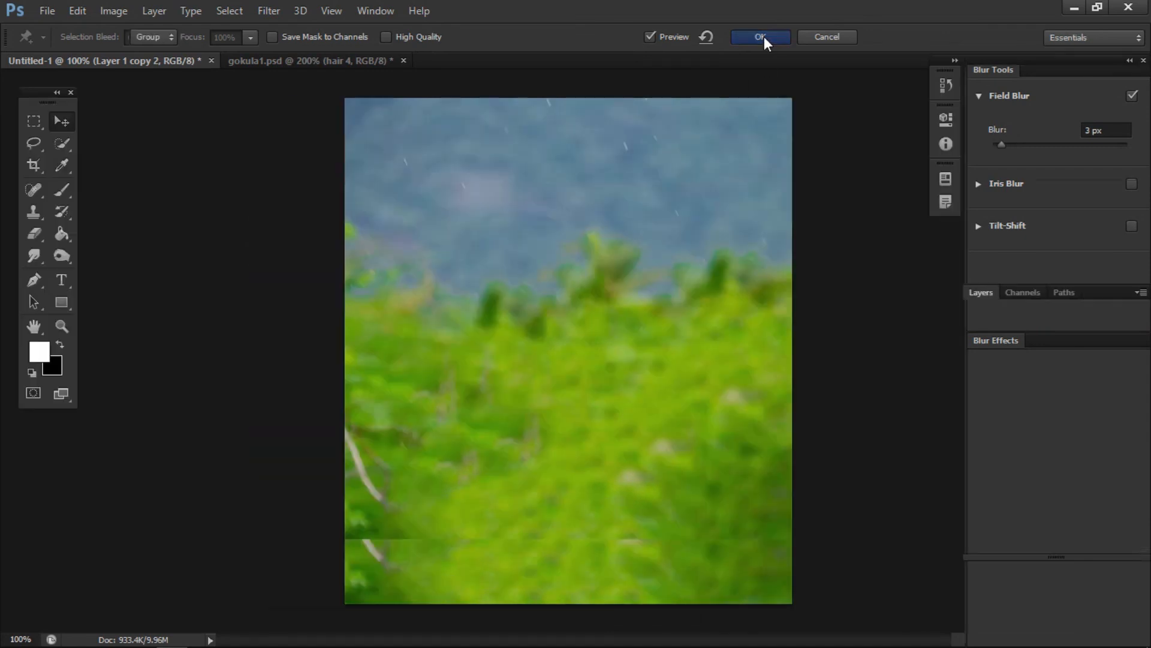
- Show the man's layer 3 and the haze Layer 3 again over the blurred background
scroll(1002, 489, up, 2)
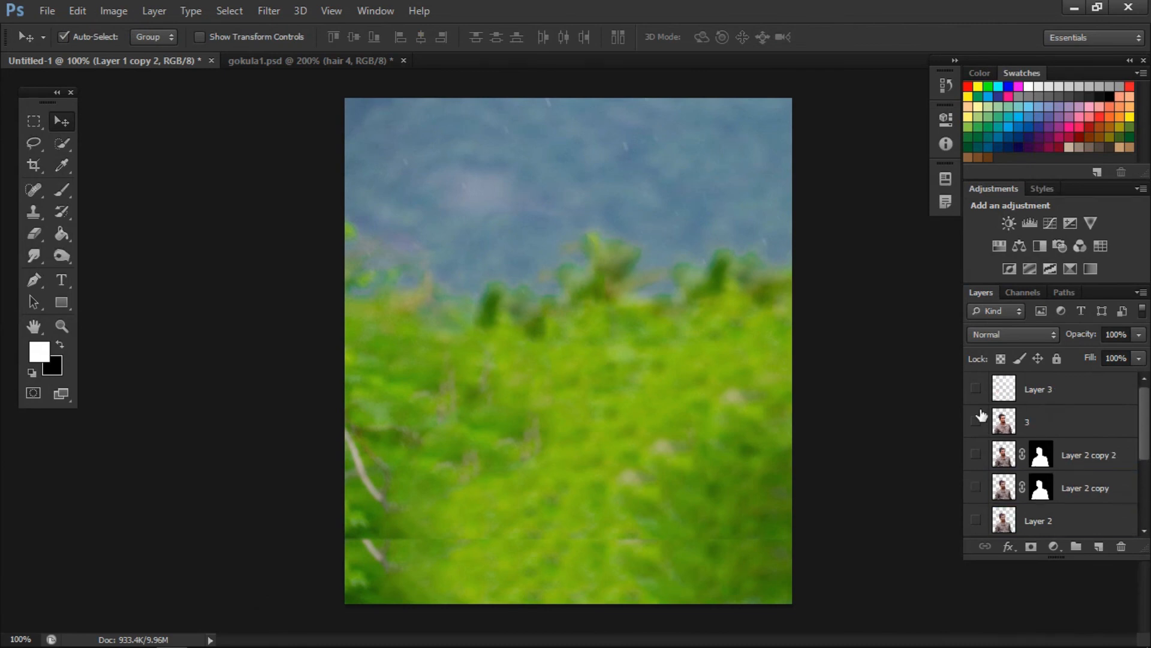
click(975, 422)
scroll(840, 364, down, 2)
scroll(841, 363, up, 1)
click(977, 391)
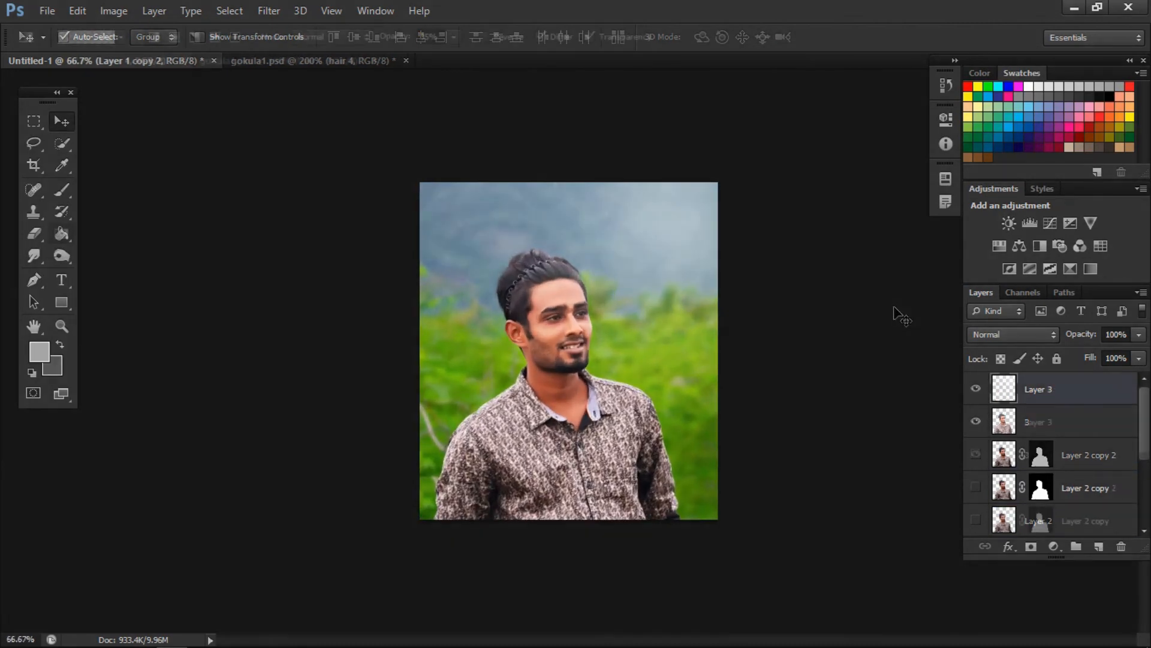
- Darken the lower part of the portrait with black-to-transparent gradients at 35% opacity on a new layer above the haze
drag(565, 576, 565, 379)
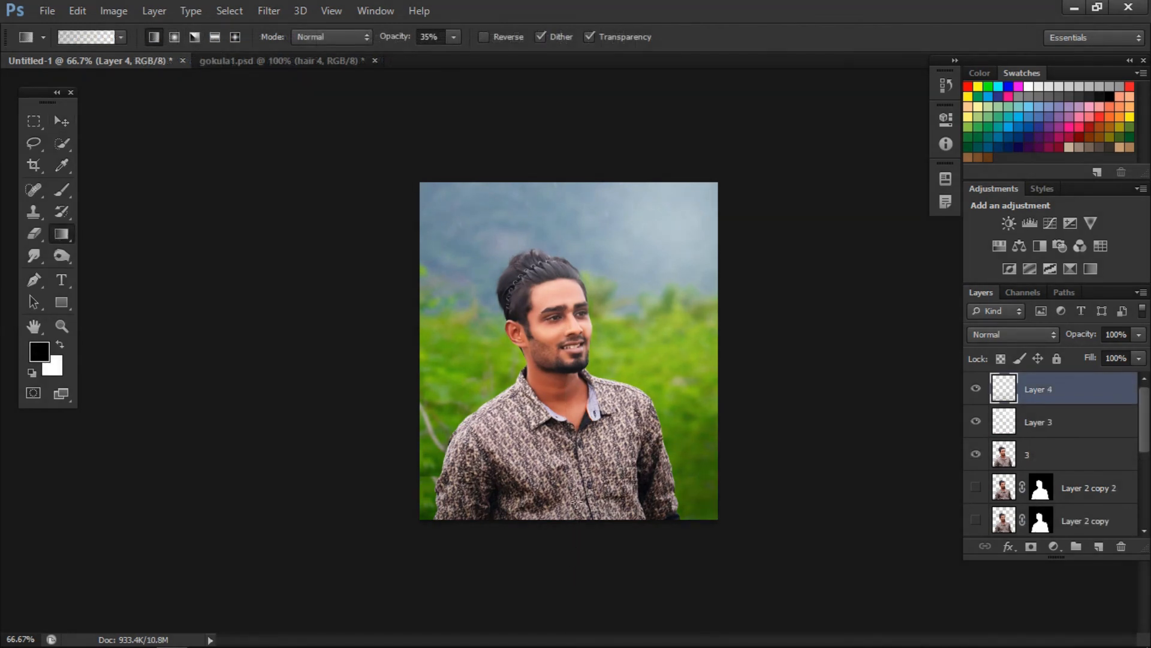
drag(570, 559, 562, 337)
key(ctrl+plus)
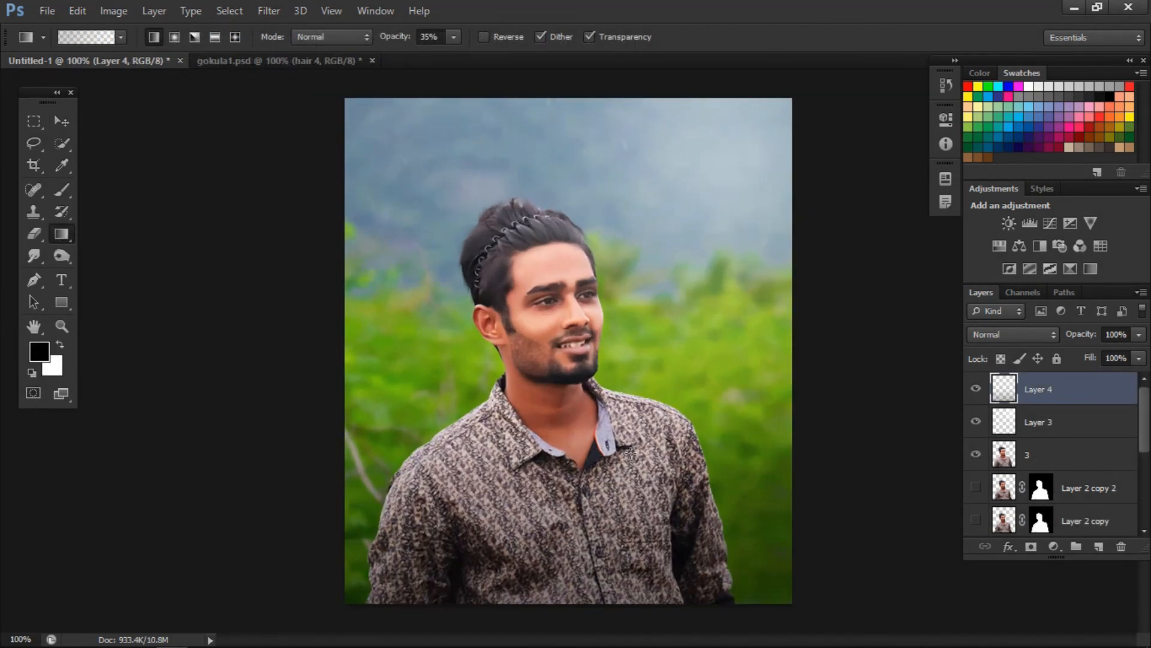
drag(556, 612, 568, 247)
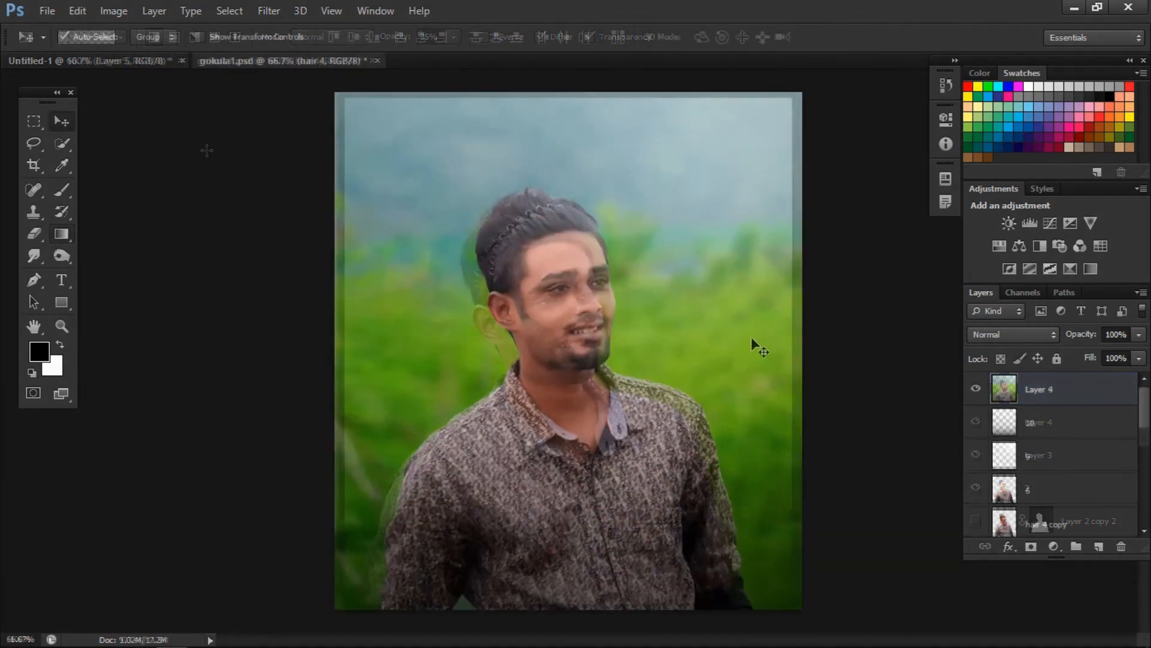